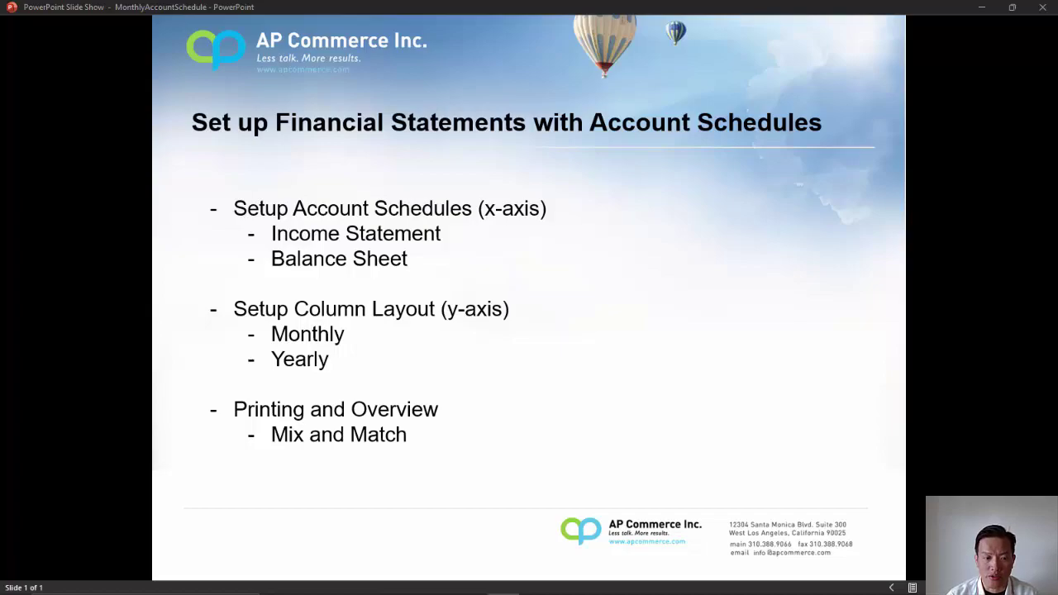
Switch to Business Central and open the Account Schedules list through a Tell Me search
key(alt+Tab)
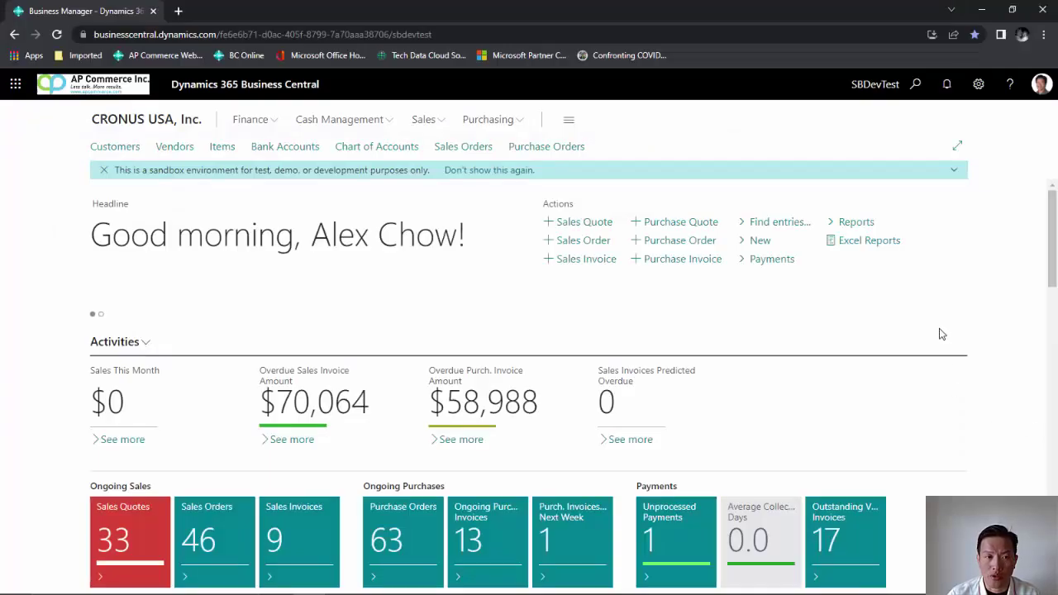
click(913, 84)
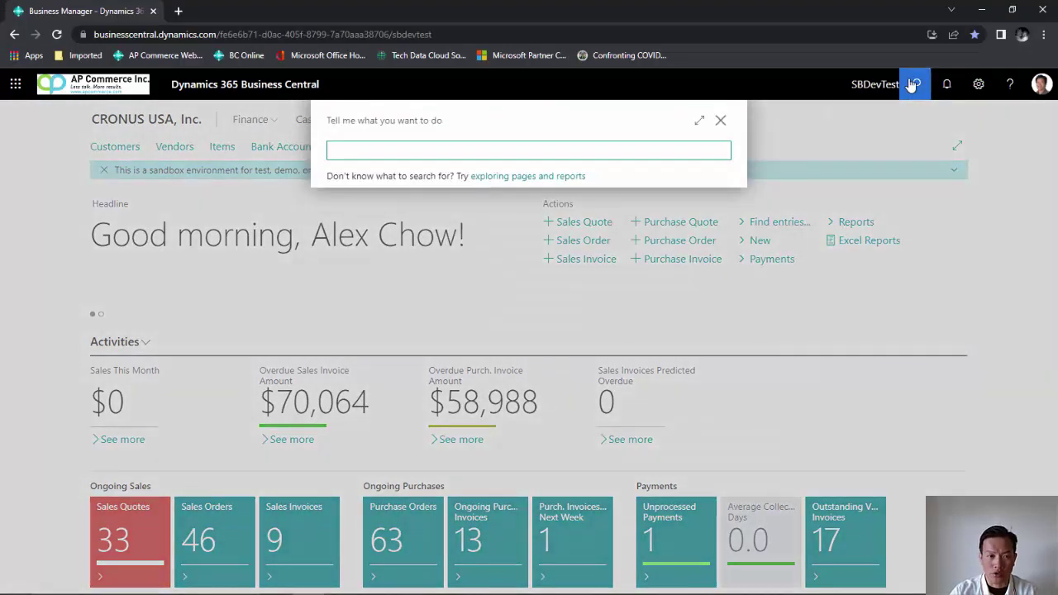
text(account s)
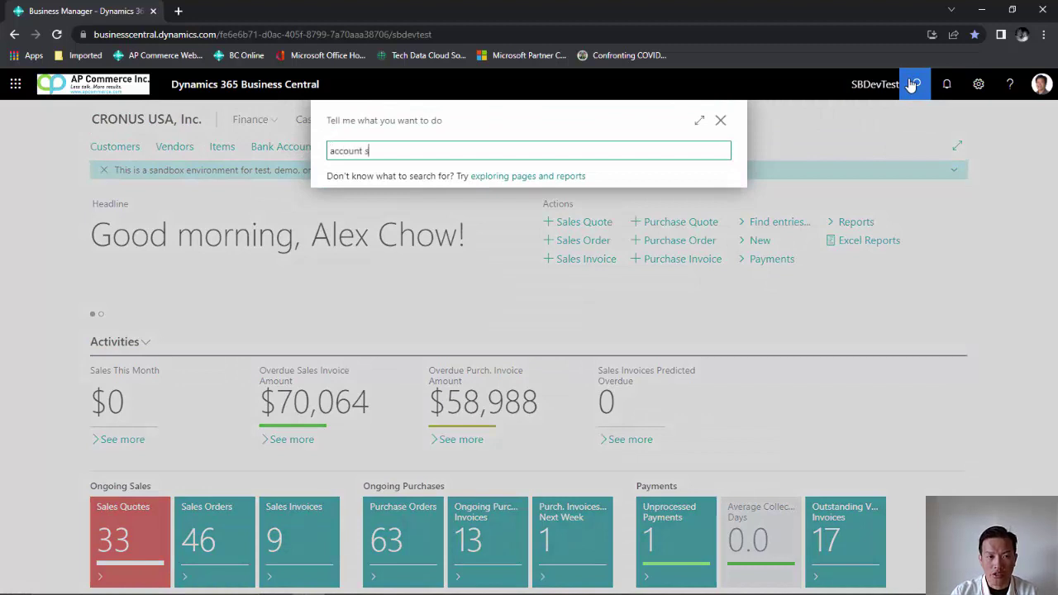
text(chedules)
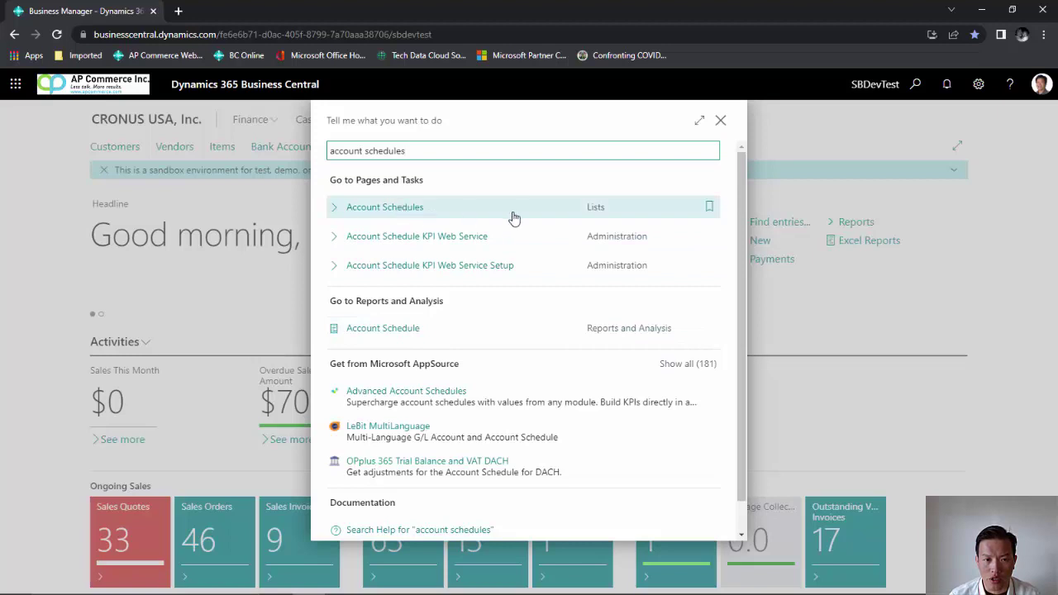
click(394, 216)
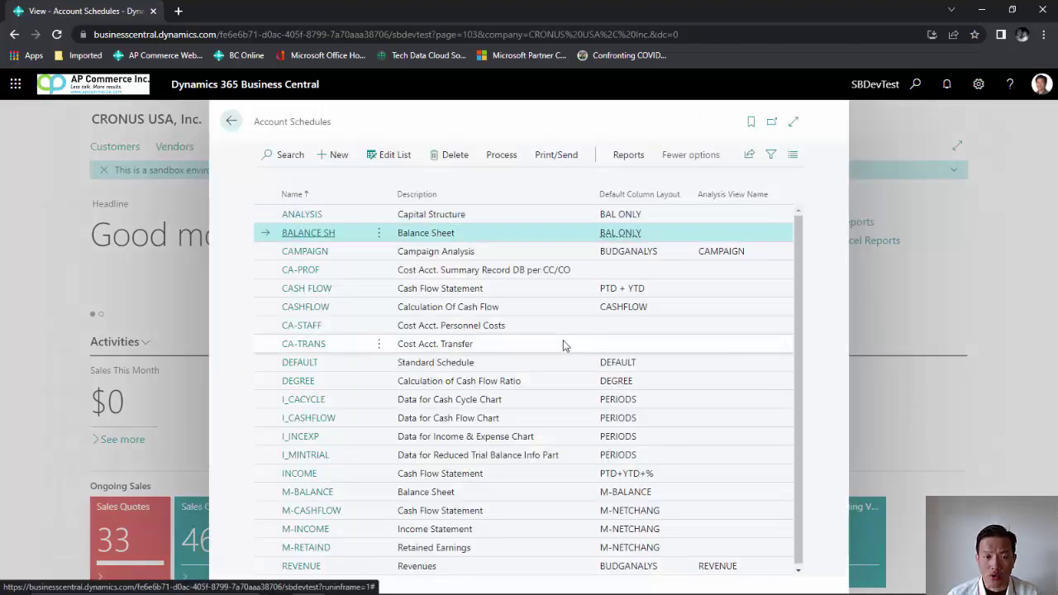
Add a new account schedule named IS with the description Income Statement
click(330, 166)
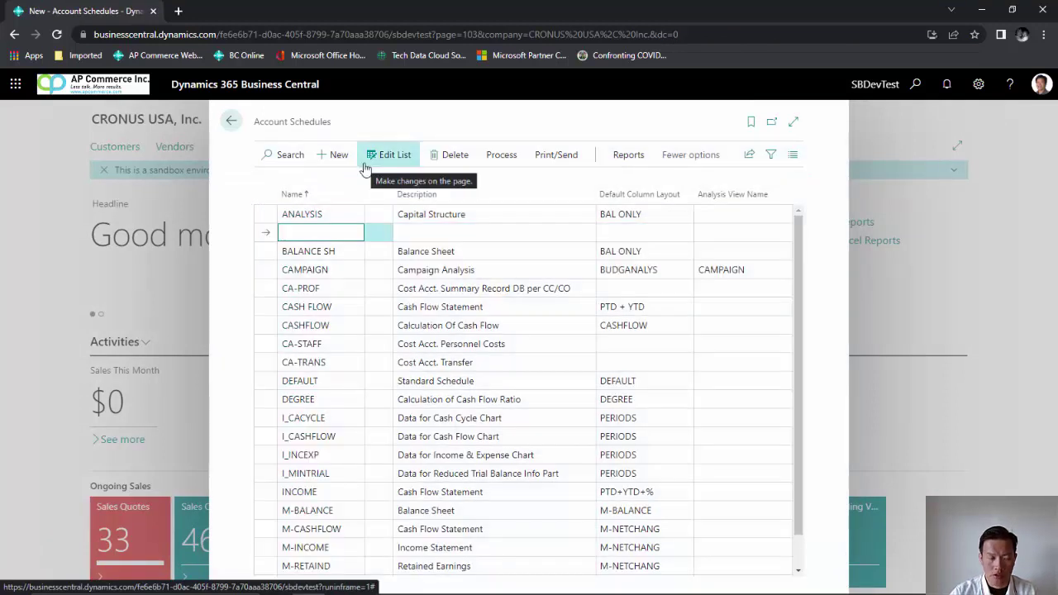
text(is)
key(Tab)
text(Income Statement)
key(Tab)
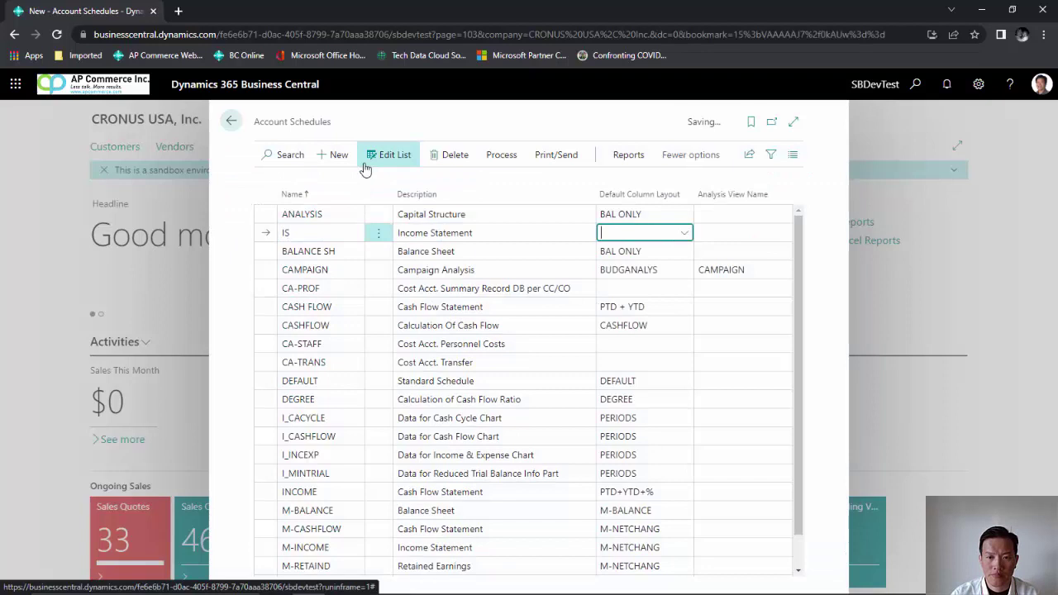
Insert G/L accounts 40000 through 40990 TOTAL INCOME as IS rows, then go back
click(506, 157)
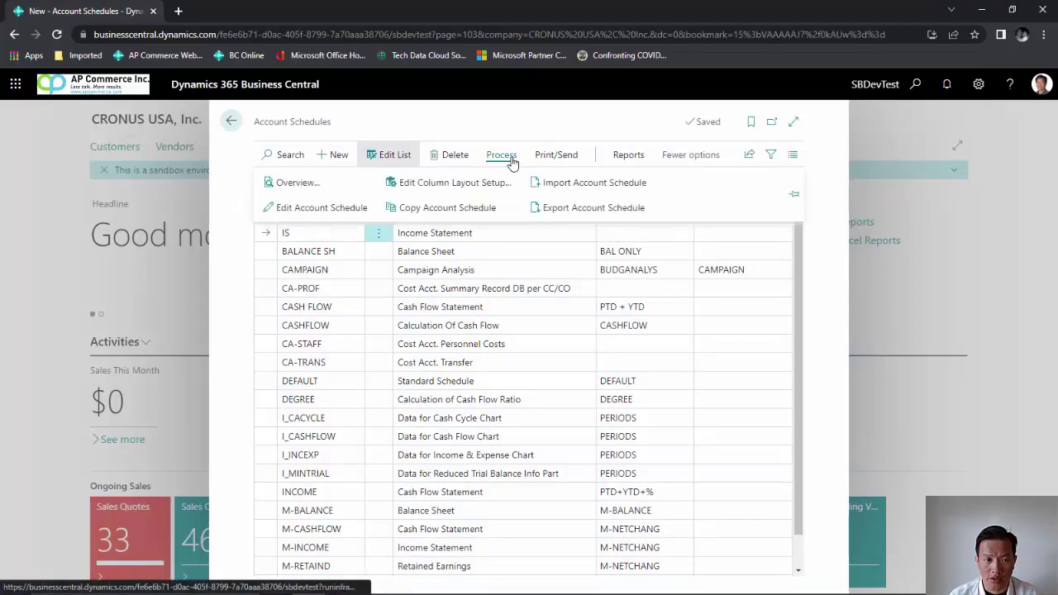
click(357, 213)
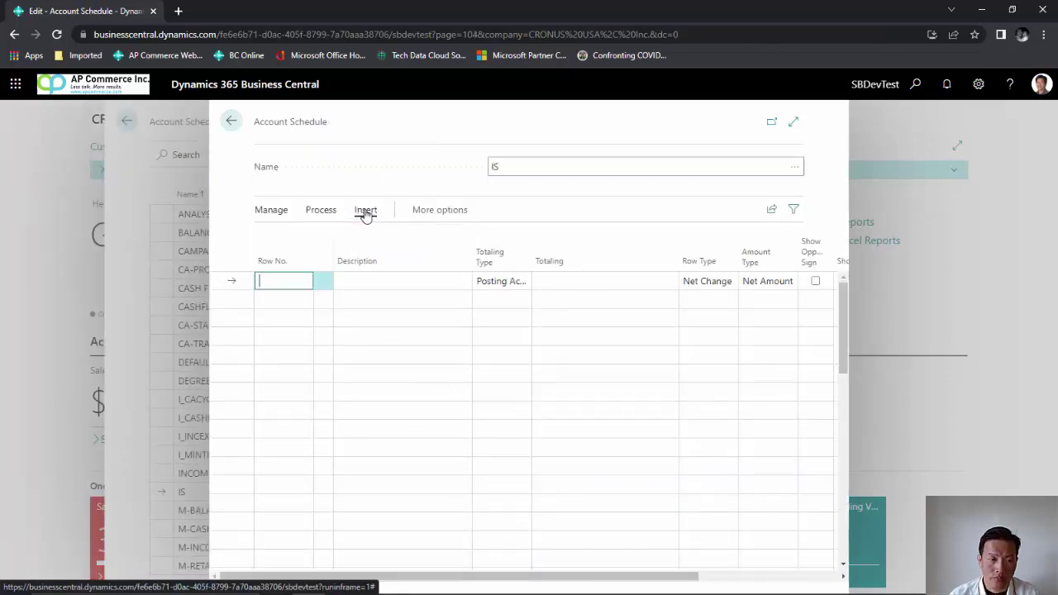
click(367, 212)
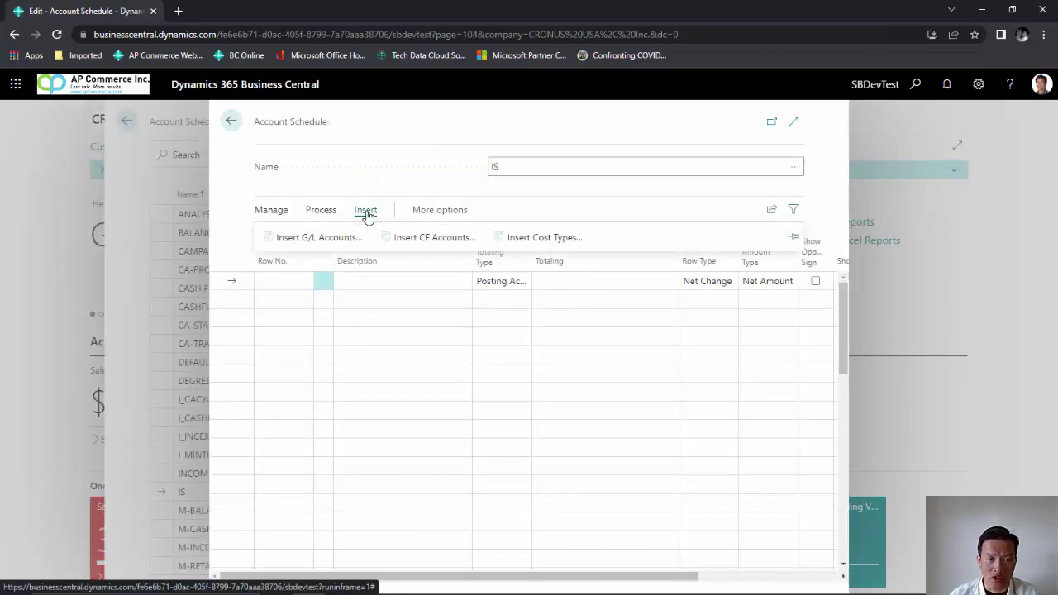
click(339, 242)
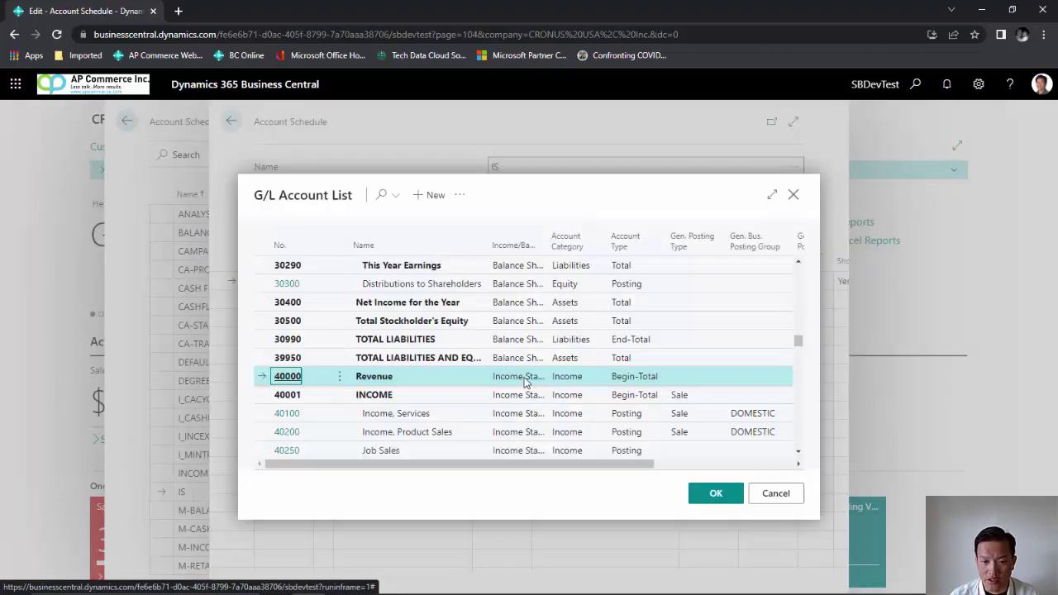
key(shift+Down)
key(shift+Down)
key(shift+Down)
key(shift+Down)
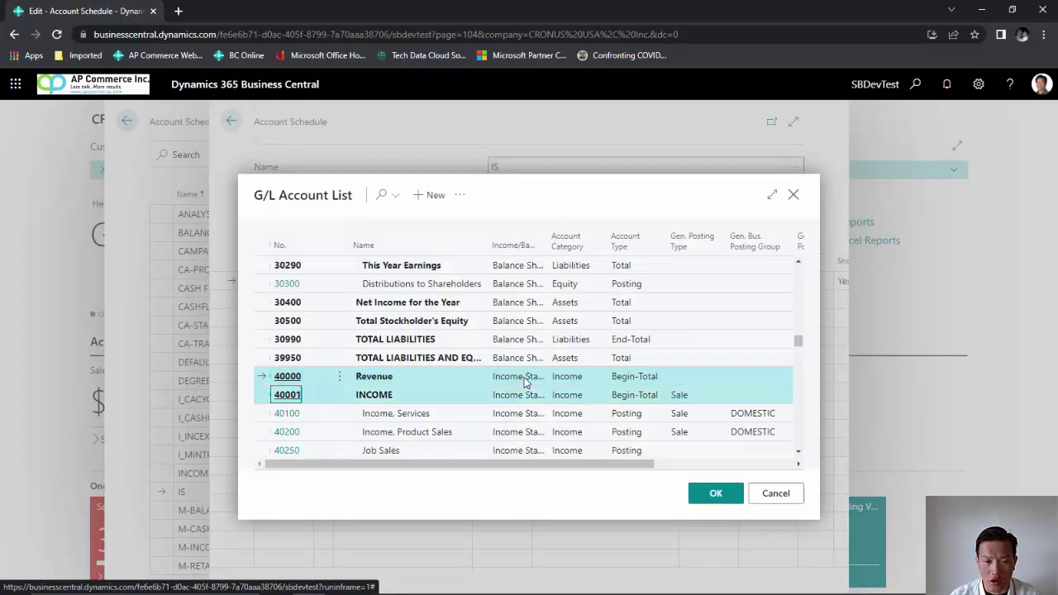
key(shift+Down)
key(shift+Down)
key(shift+Down)
key(shift+Down)
key(shift+Down)
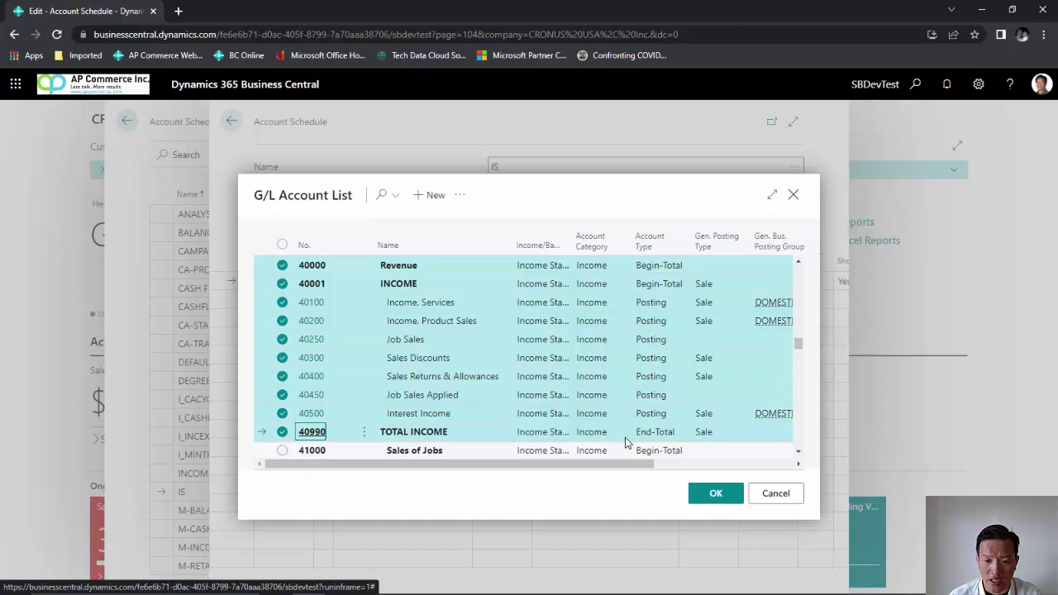
click(712, 495)
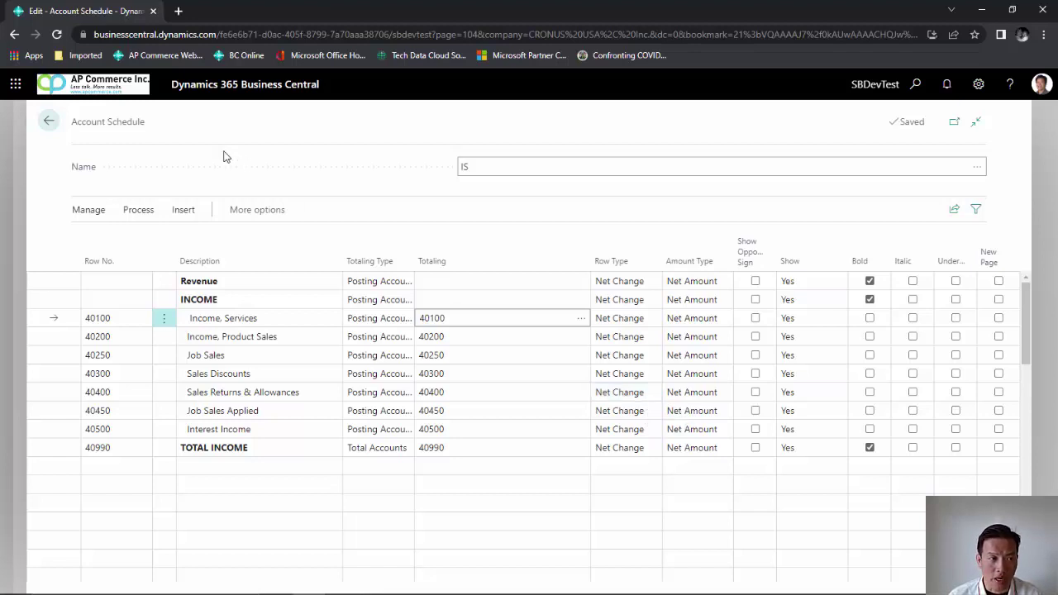
click(49, 124)
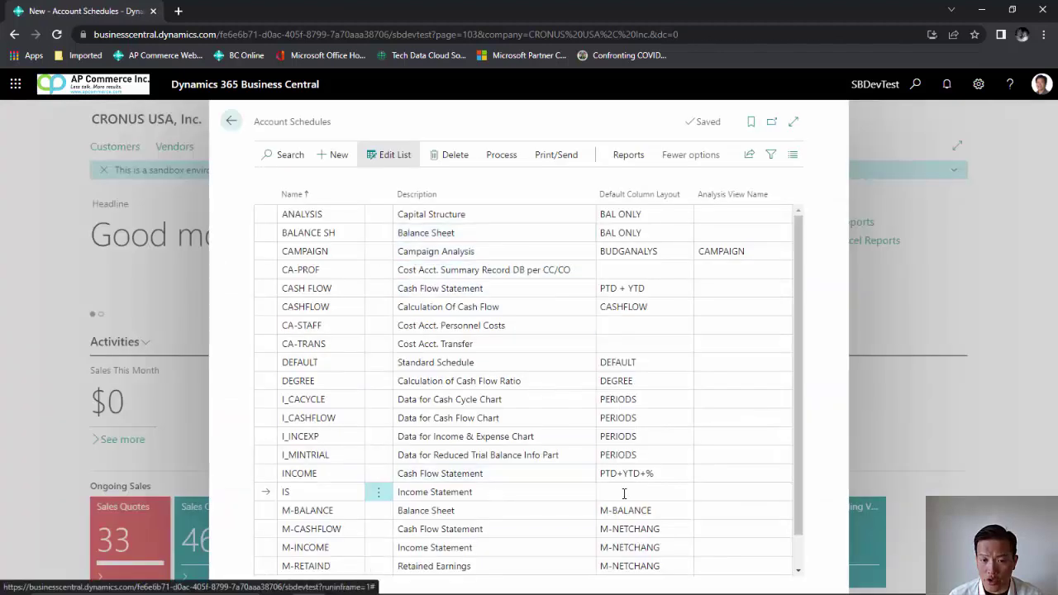
Add the MONTHLY column layout 'Monthly Analysis' and open its column lines for editing
click(502, 158)
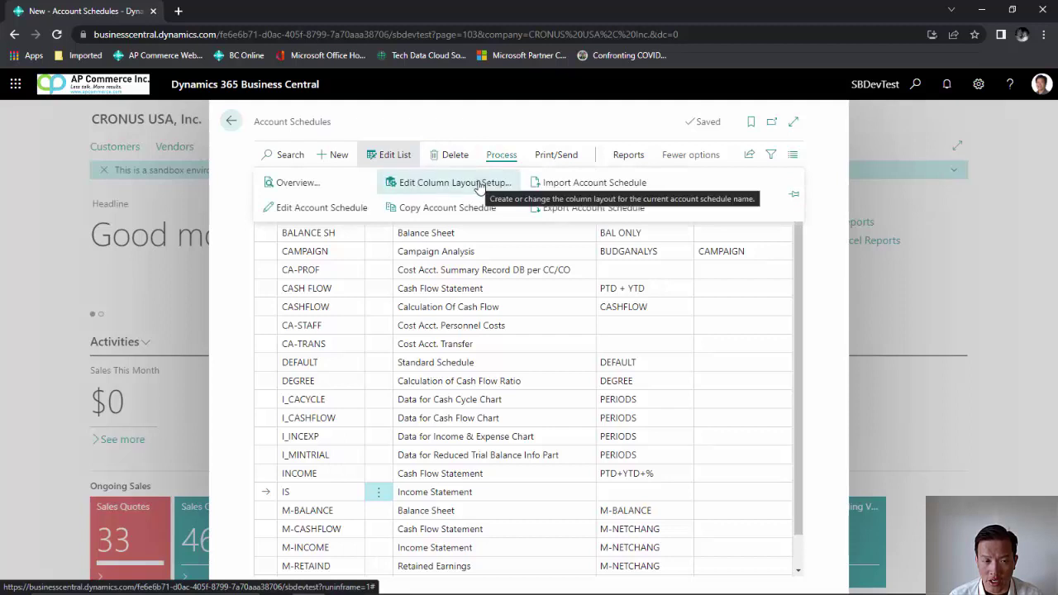
click(480, 184)
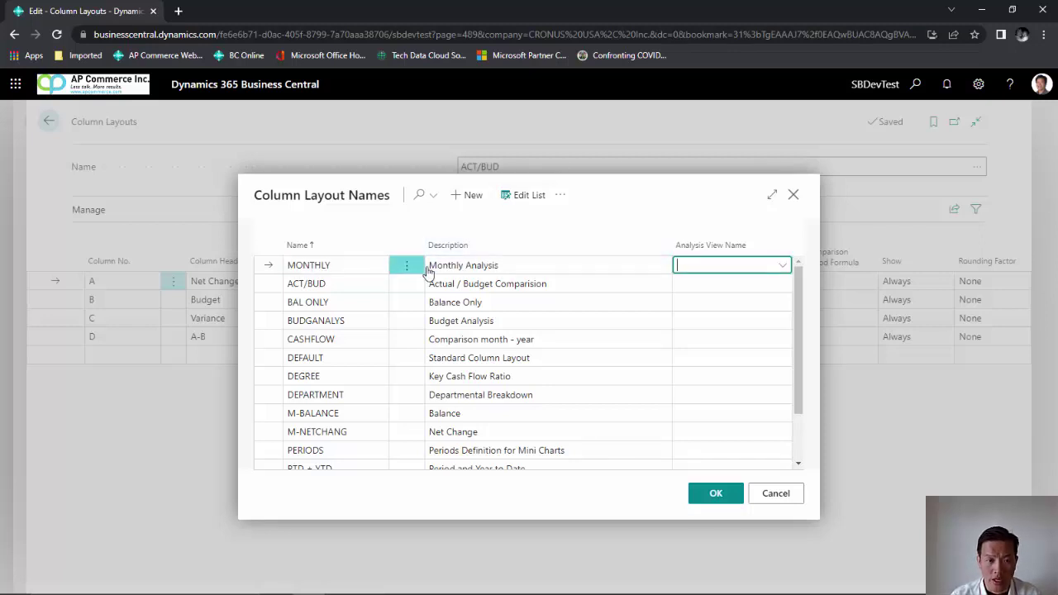
click(561, 199)
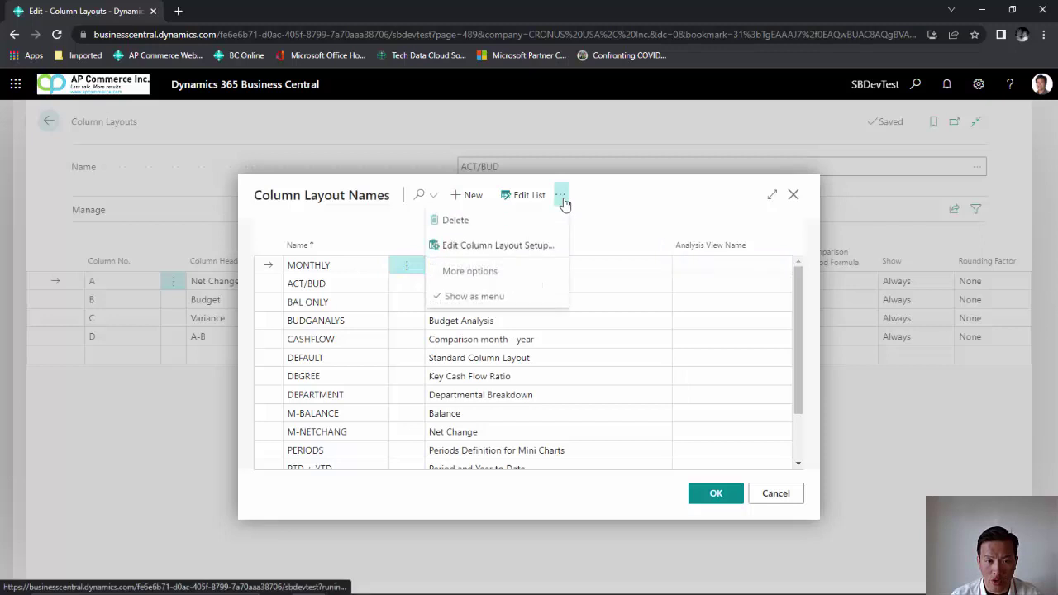
click(496, 246)
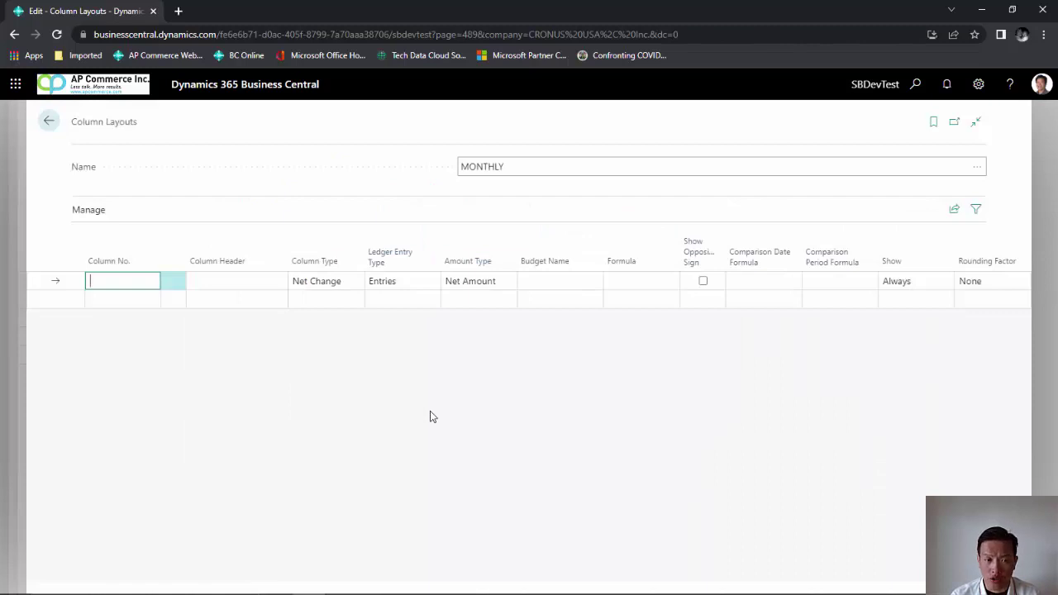
Enter the column headers Jan through Jun
click(234, 279)
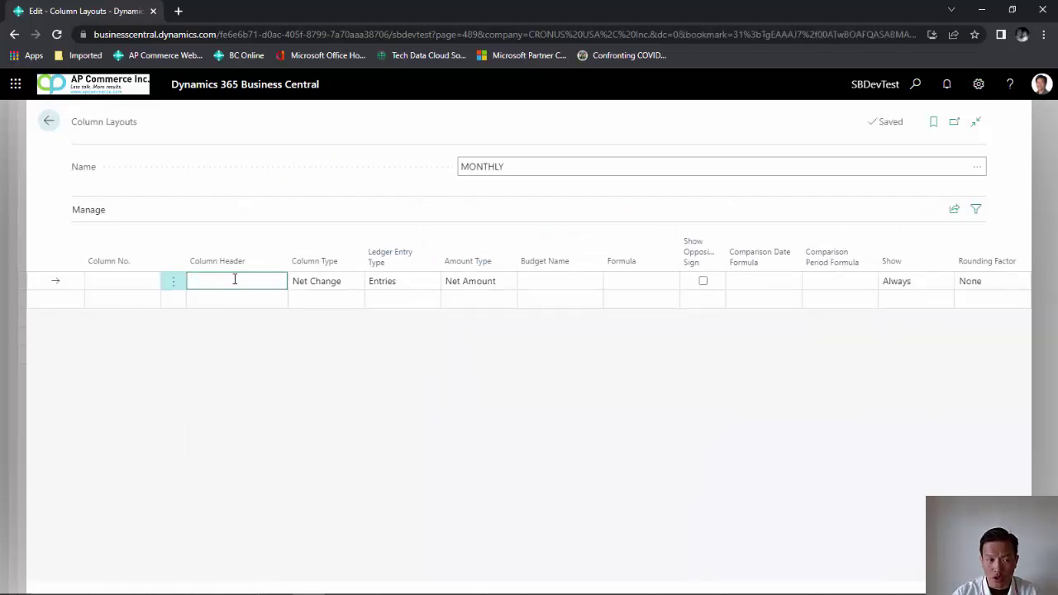
text(J)
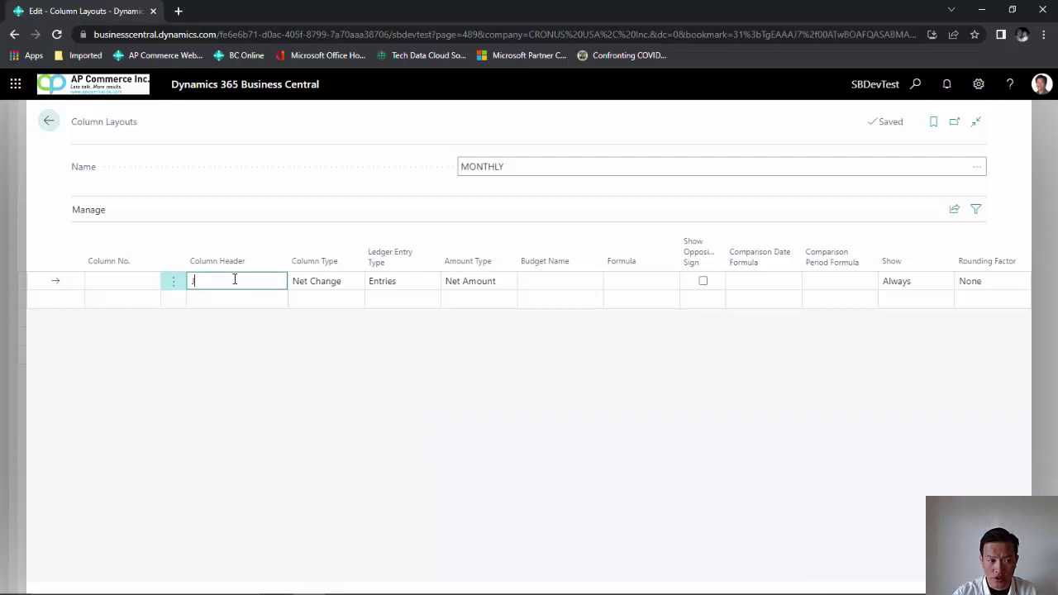
text(an)
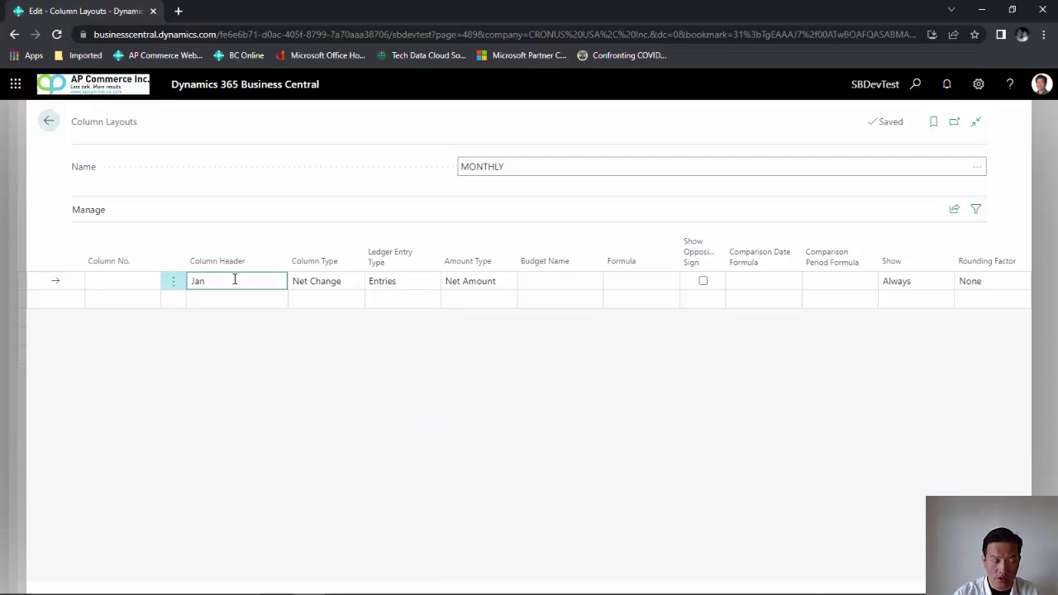
key(Tab)
key(shift+Tab)
key(Down)
text(Fe)
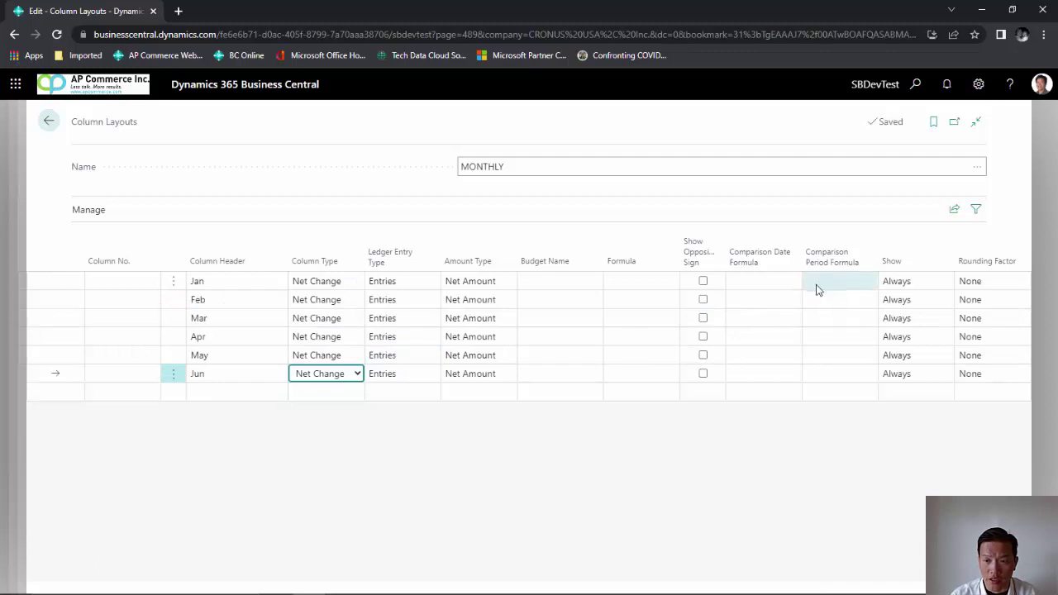
Enter comparison period formulas FY[1] through FY[6] for the Jan to Jun columns
click(820, 288)
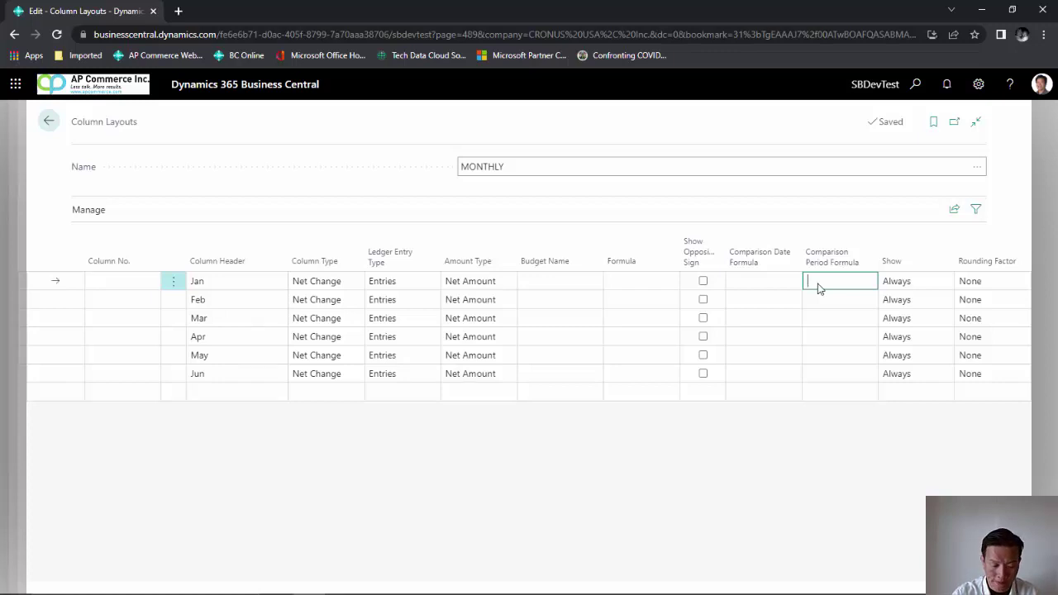
text(fy[1)
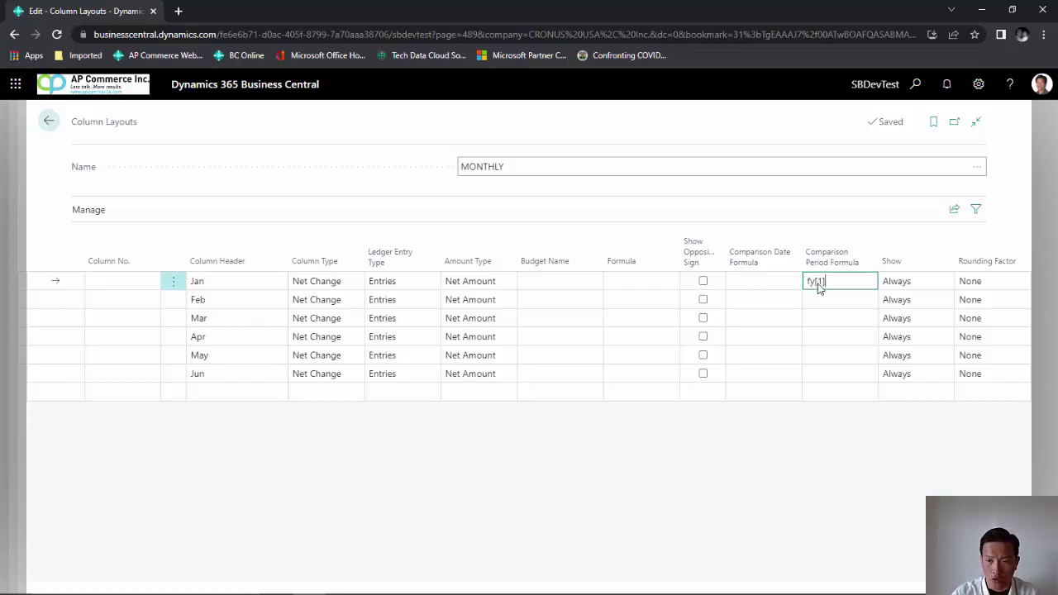
key(Tab)
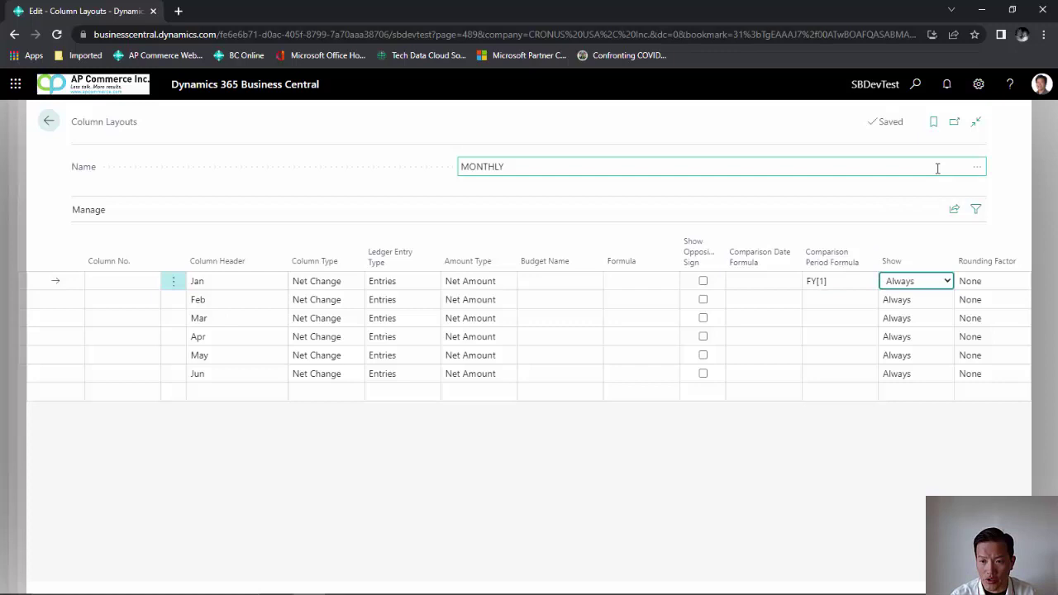
key(shift+Tab)
key(Down)
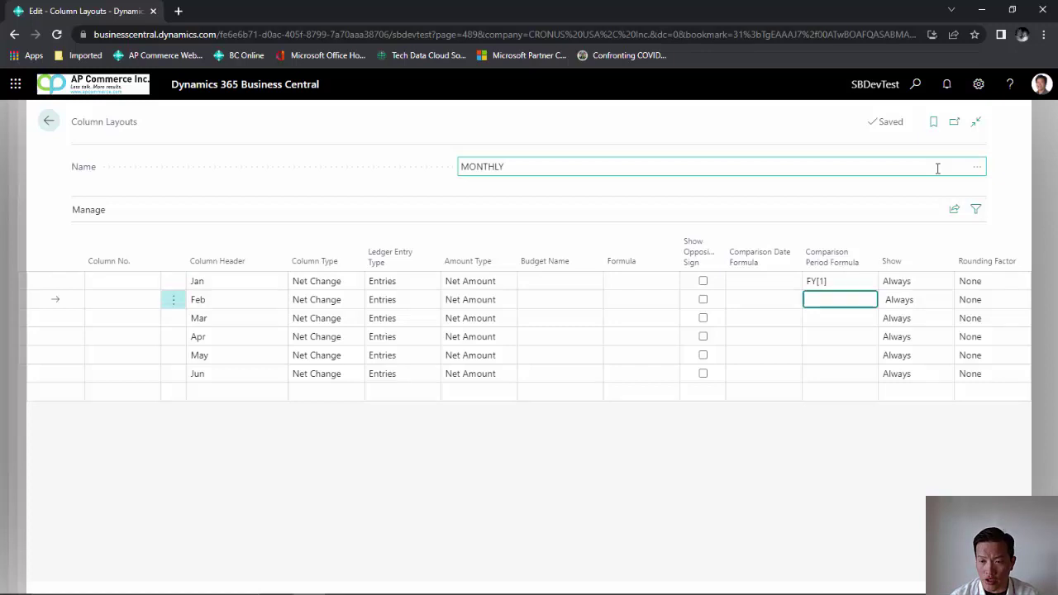
text(FY[2] FY[3] FY[4] FY[5] FY[6])
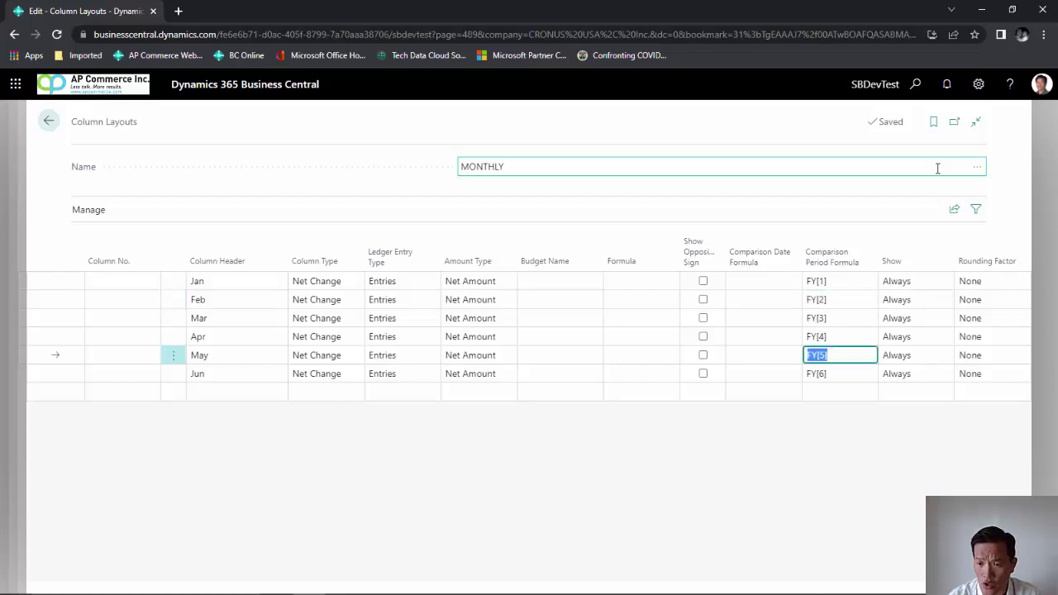
key(Down)
key(Down)
key(shift+Tab)
key(shift+Tab)
key(shift+Tab)
key(shift+Tab)
key(shift+Tab)
key(shift+Tab)
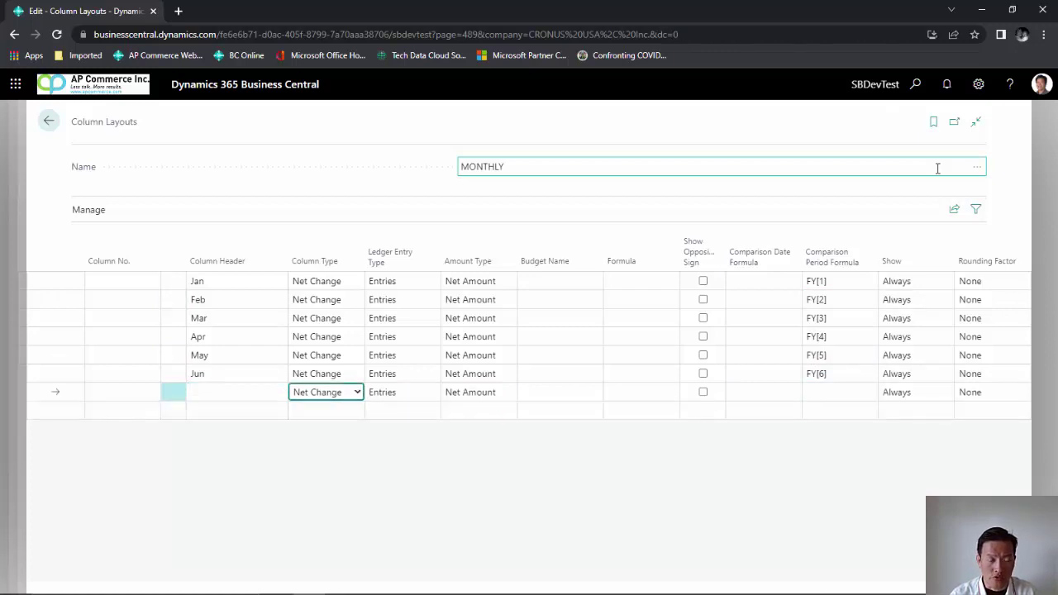
Add a seventh column headed Total with column type Formula
click(358, 393)
click(312, 407)
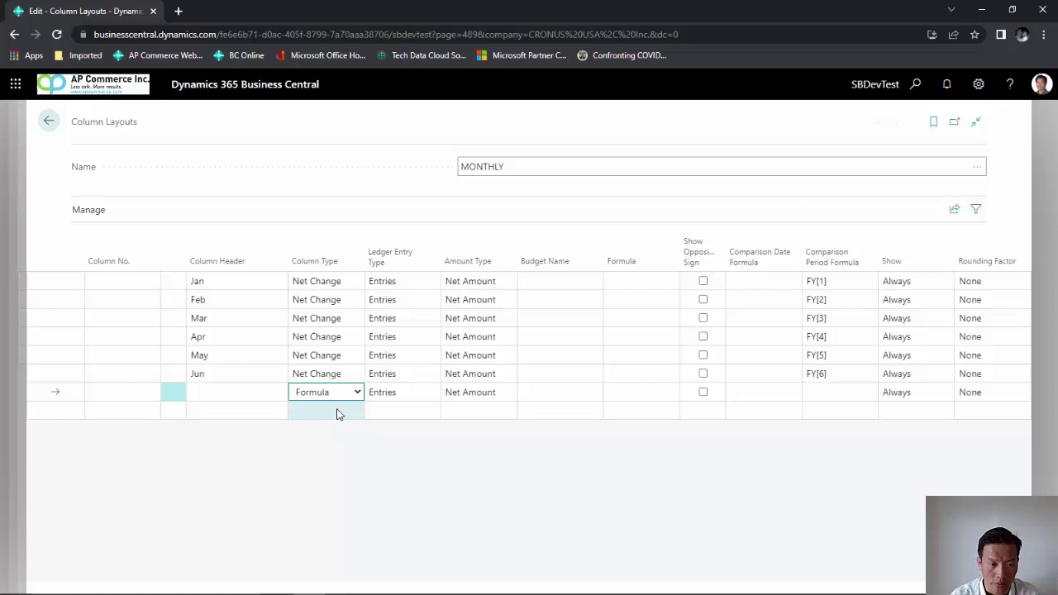
click(257, 394)
text(Total)
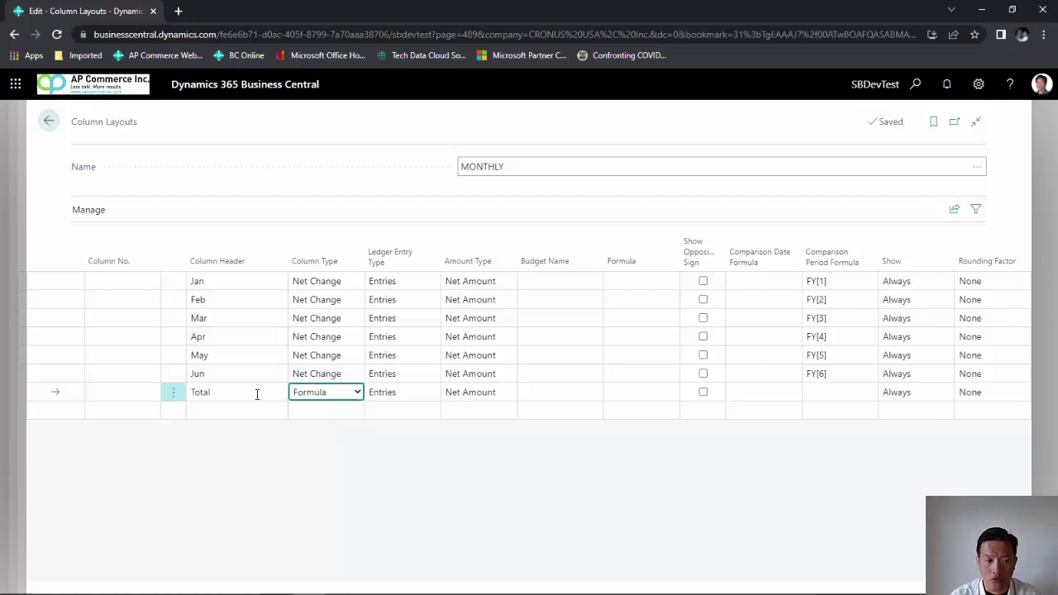
click(129, 282)
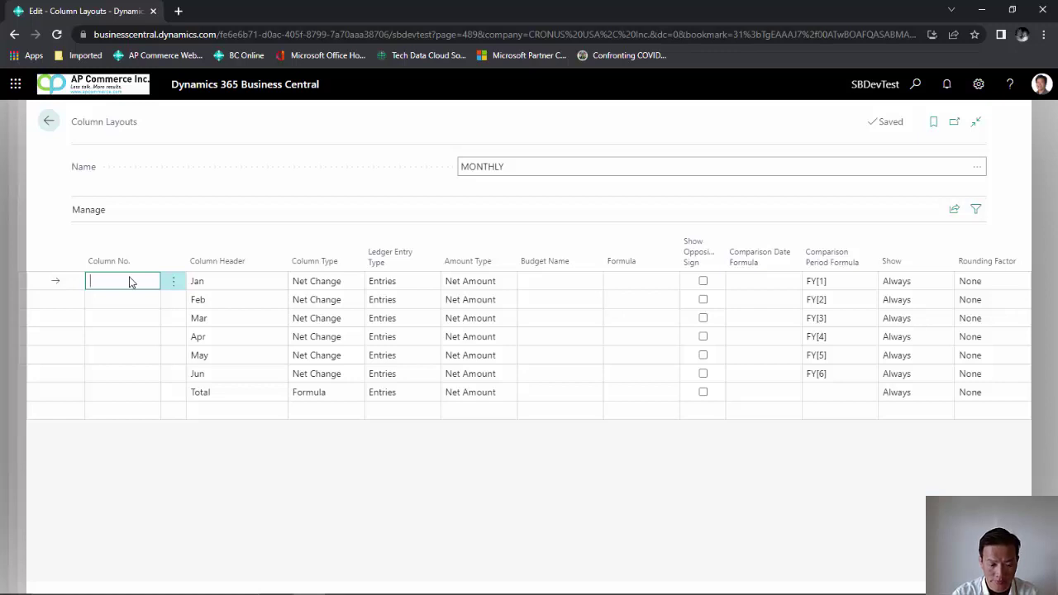
Number the Jan–Jun columns A010 to A060 and set the Total formula to A010..A060
text(A010)
key(Return)
text(a)
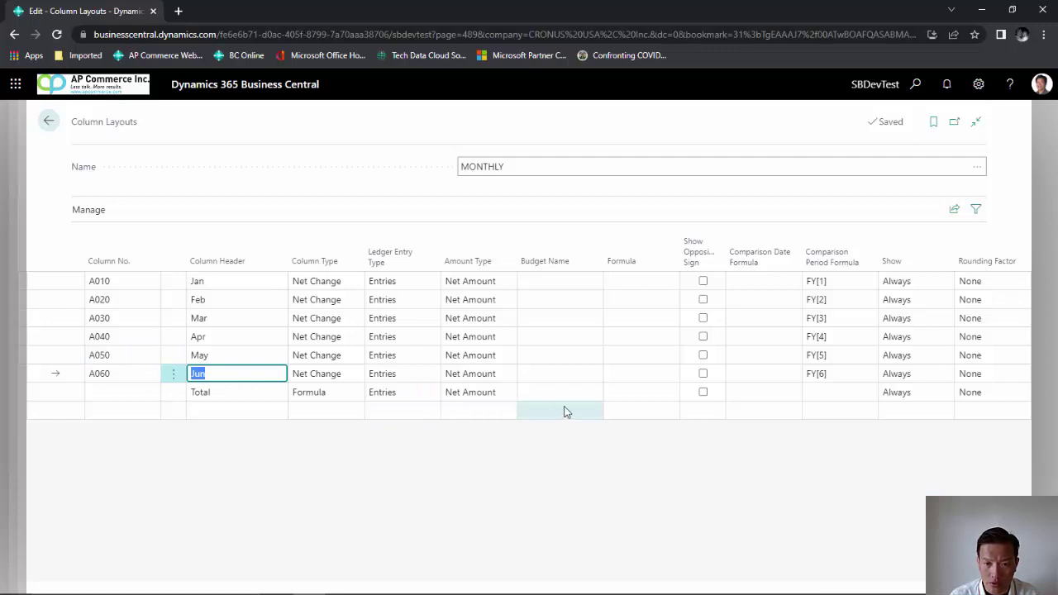
click(622, 393)
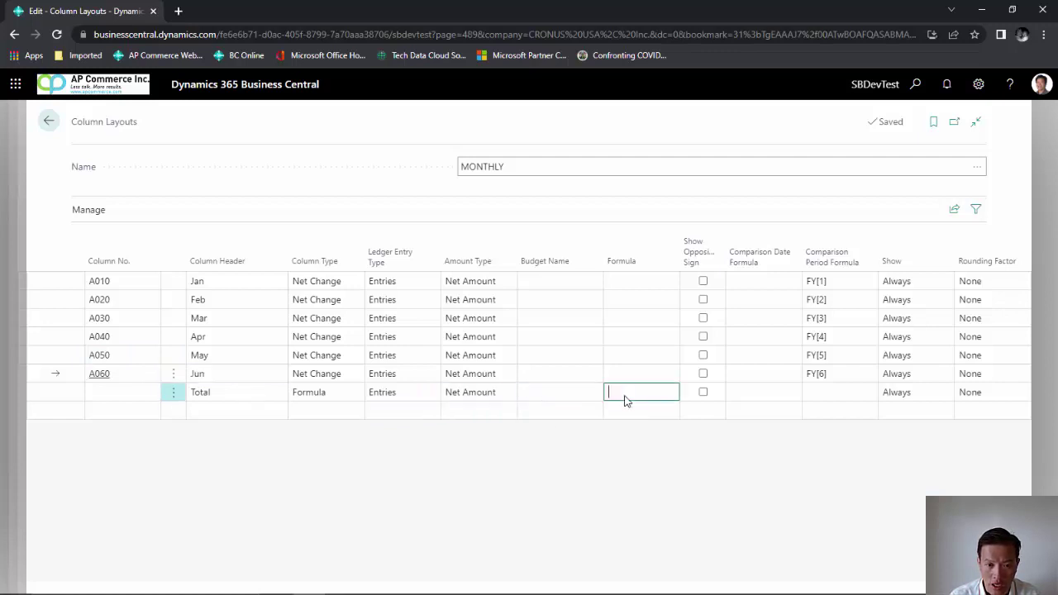
text(a010)
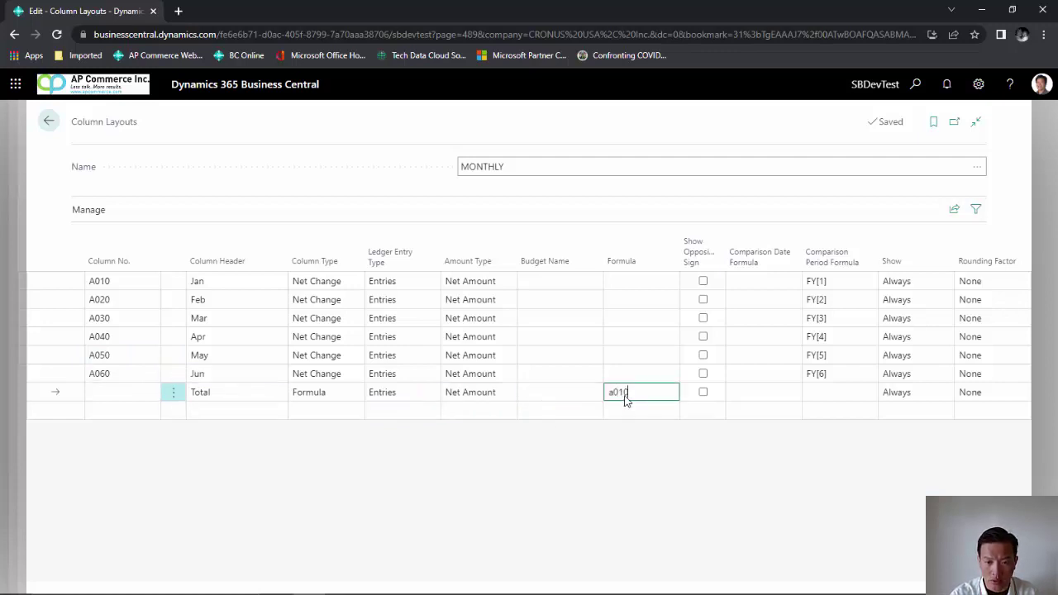
text(..a060)
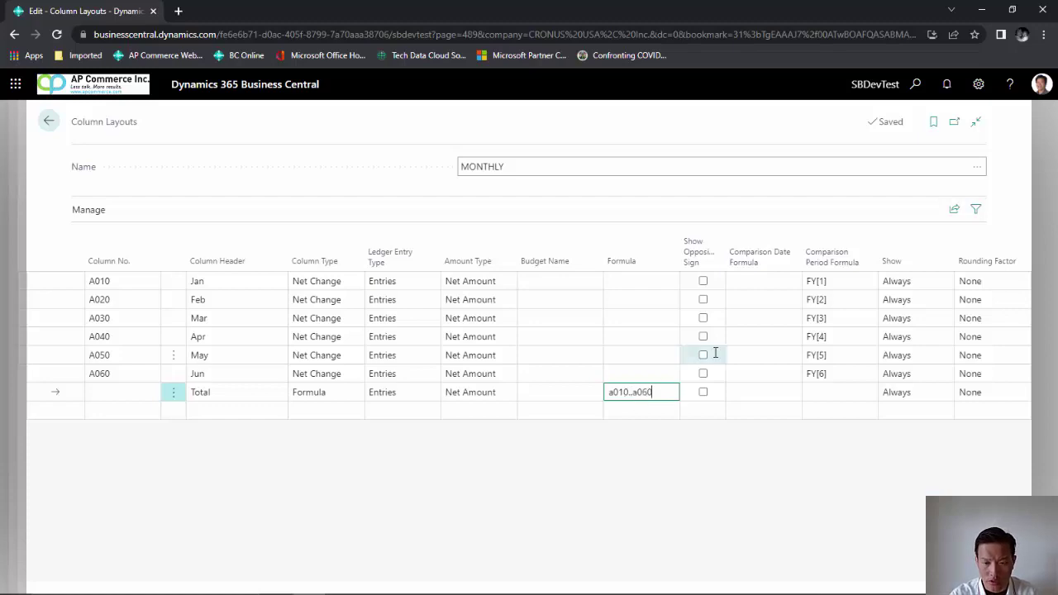
key(Escape)
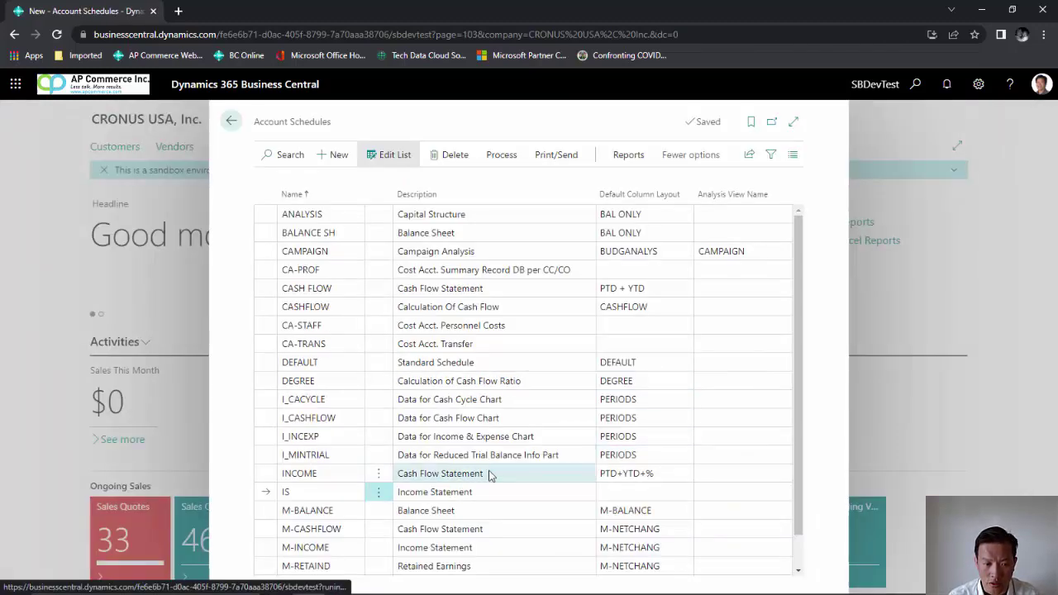
Set the IS schedule's Default Column Layout to MONTHLY
click(624, 492)
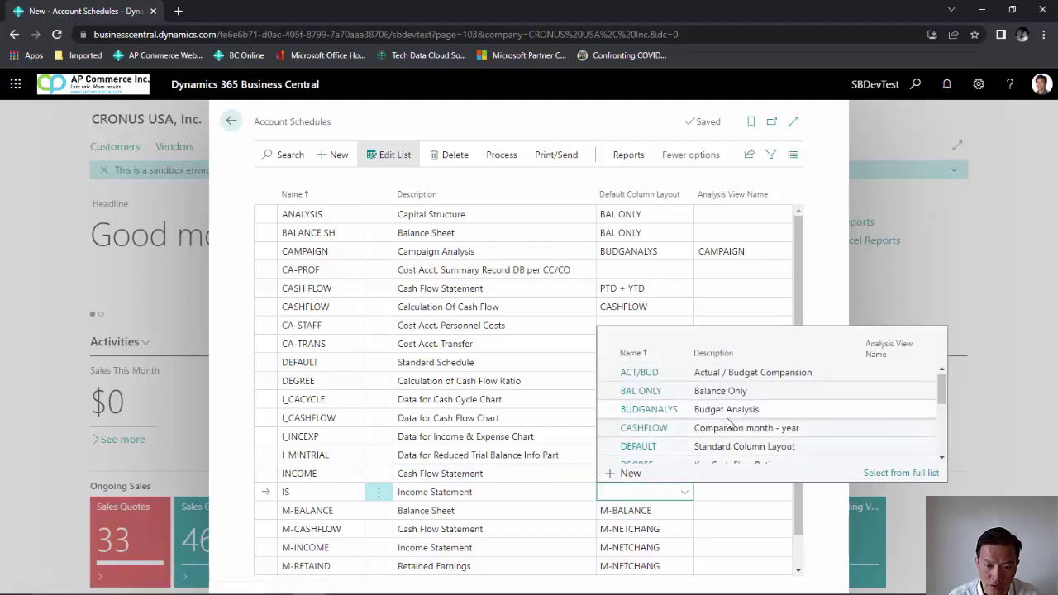
scroll(729, 423, down, 1)
text(month)
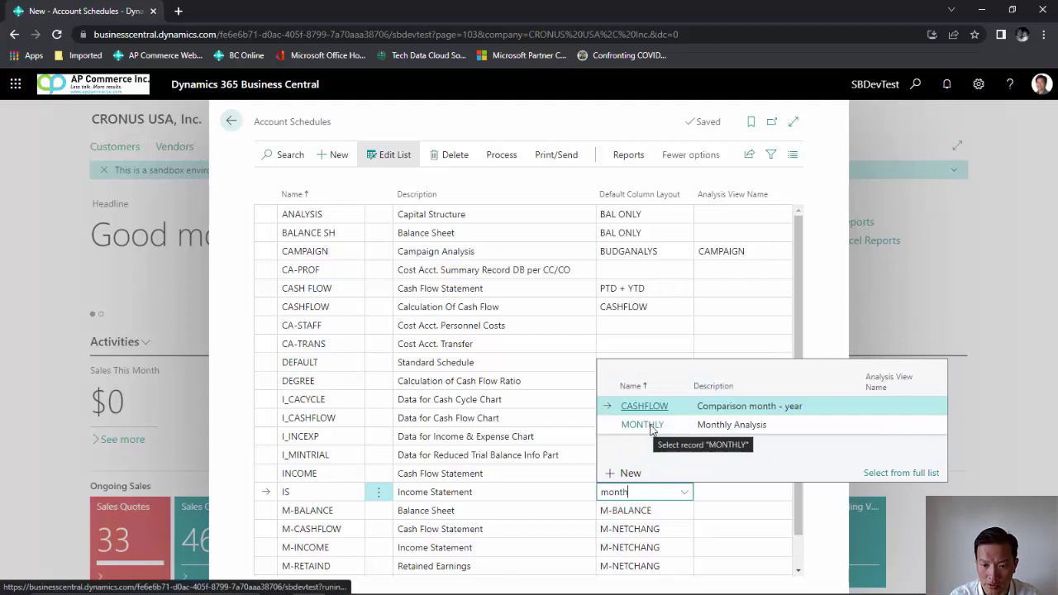
click(651, 425)
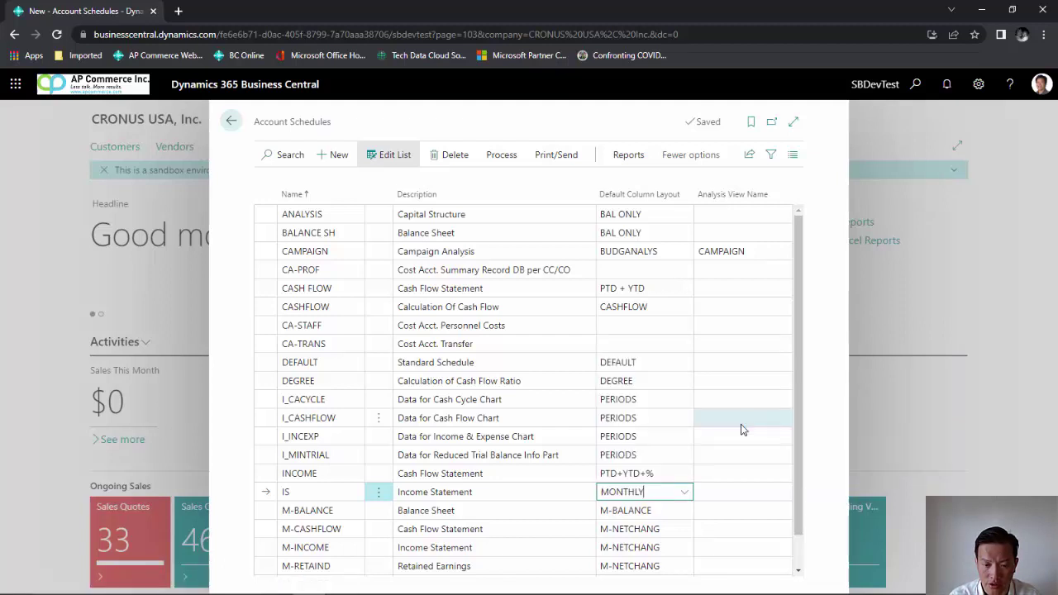
key(Tab)
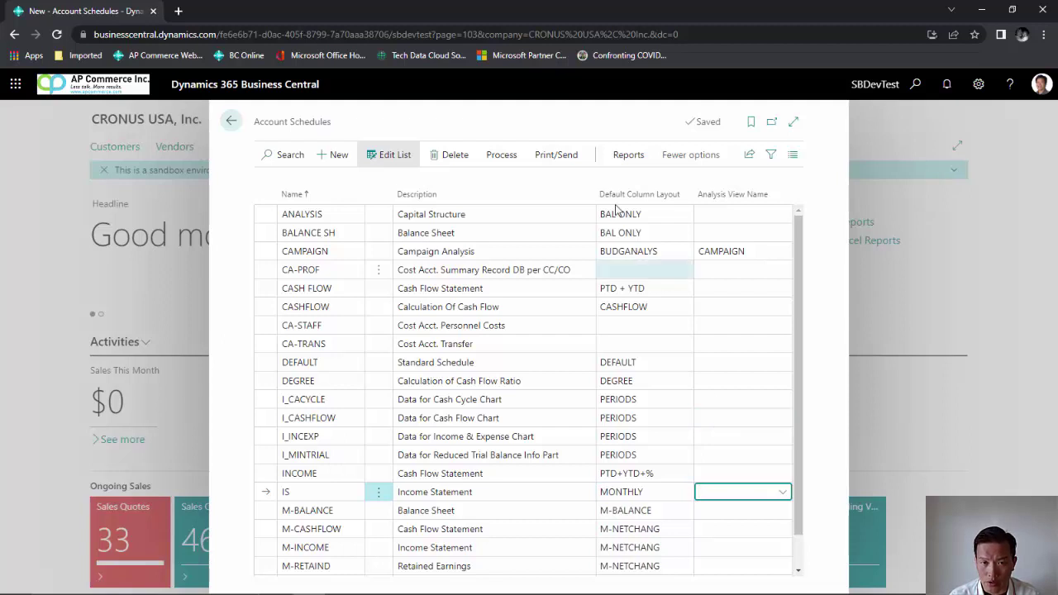
click(628, 155)
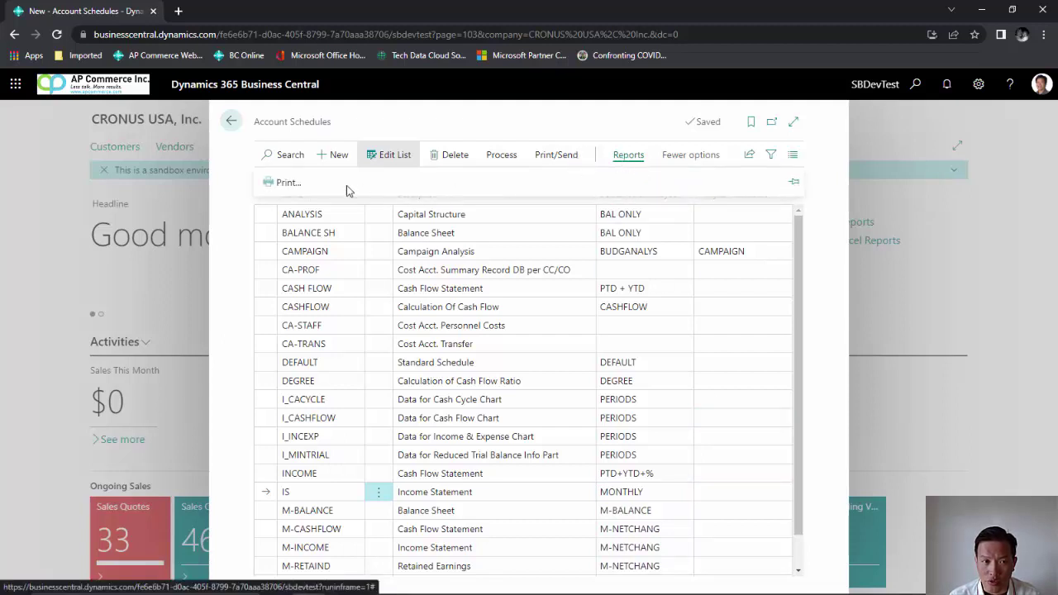
click(502, 155)
View the IS overview with date filter 05/01/21..05/31/21, then close it
click(296, 182)
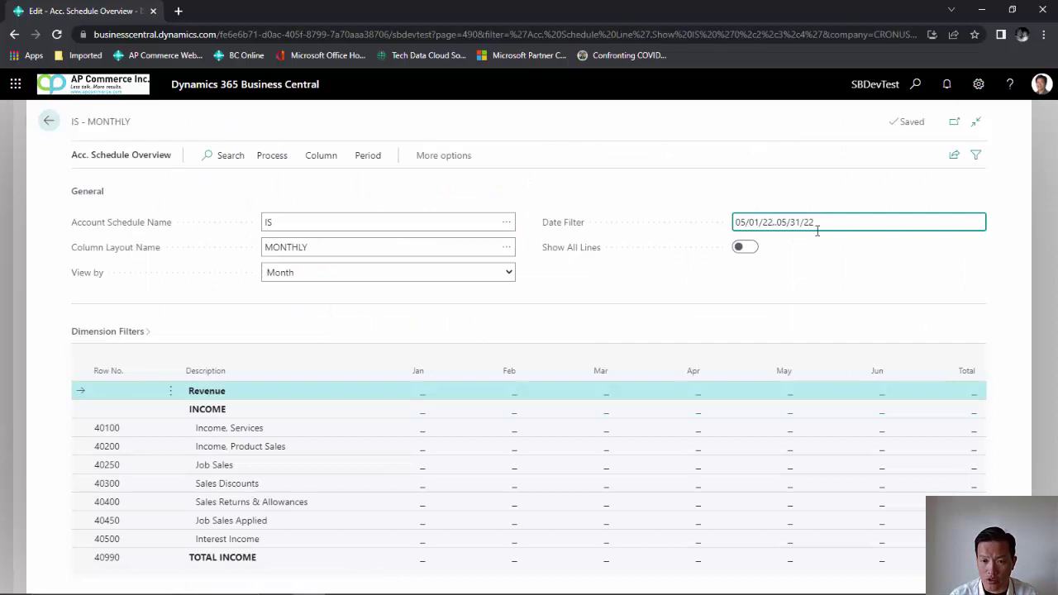
key(BackSpace)
text(1)
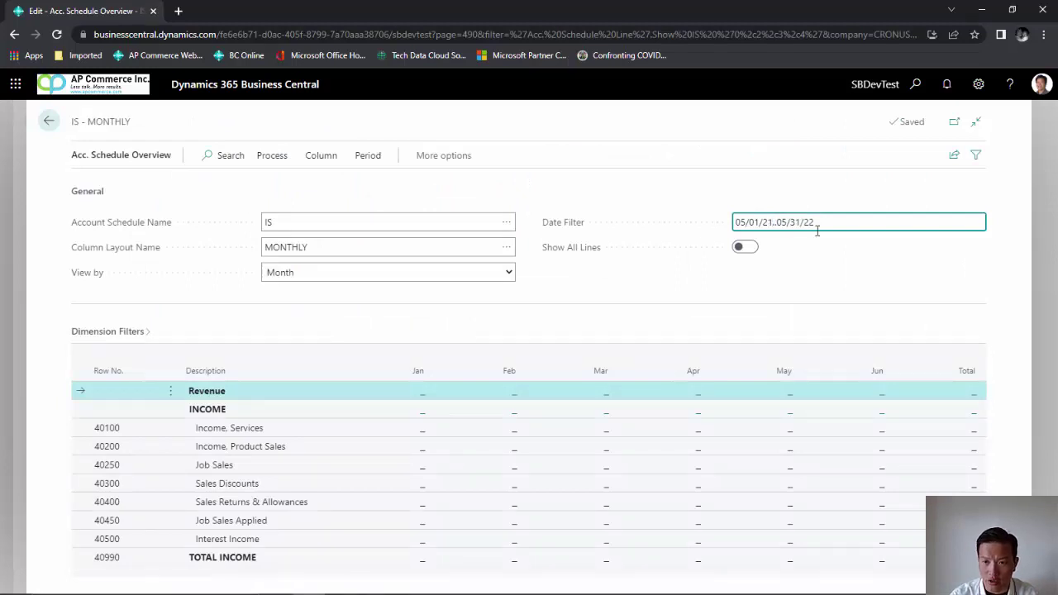
key(Tab)
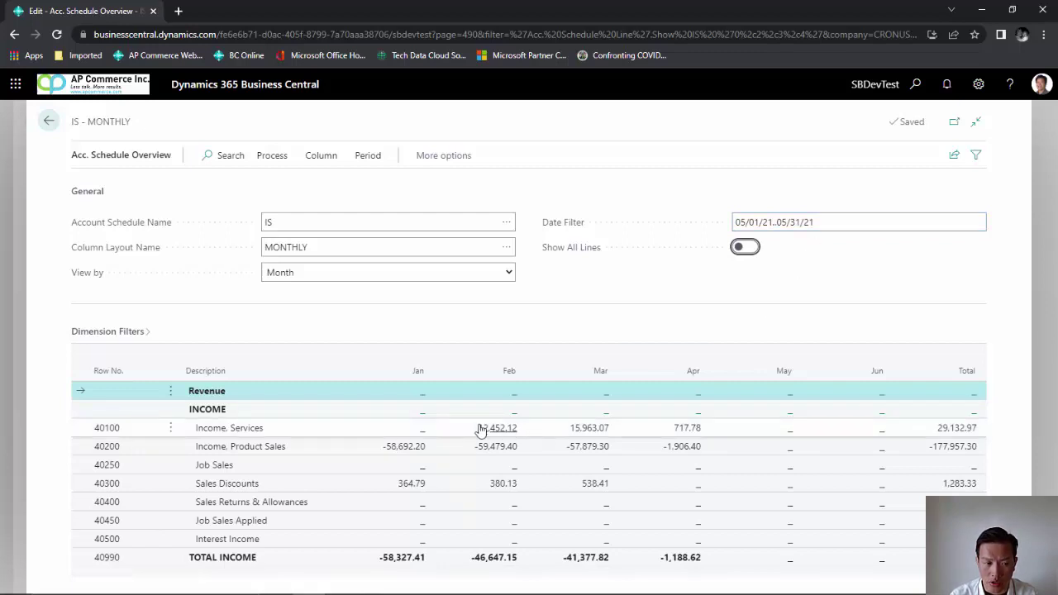
key(Escape)
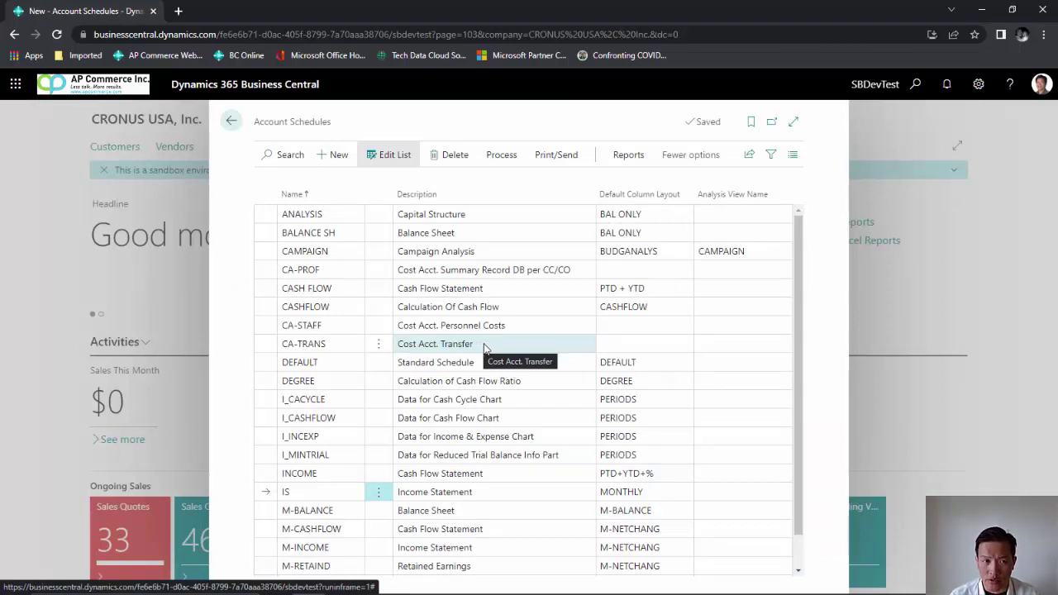
Add the BS schedule and switch its Checking, Saving and Petty Cash rows to Balance at Date
click(340, 165)
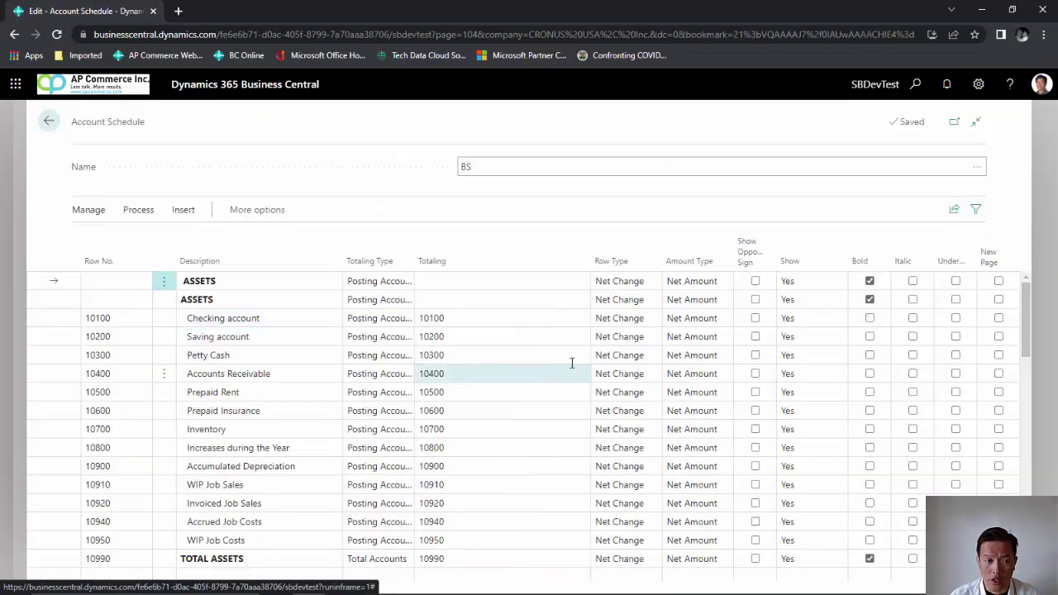
click(620, 322)
click(655, 319)
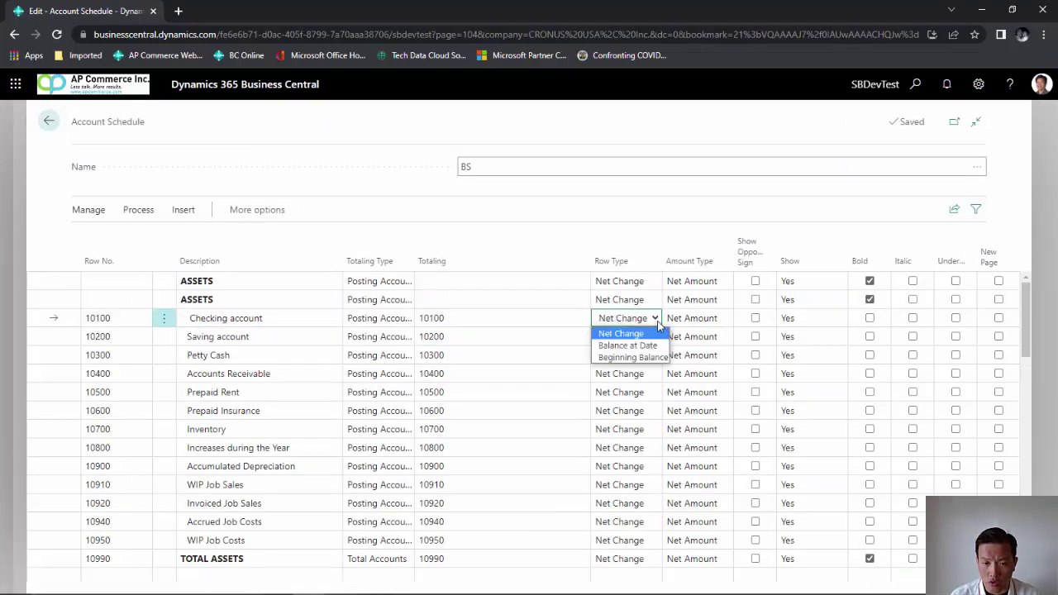
key(Escape)
click(651, 349)
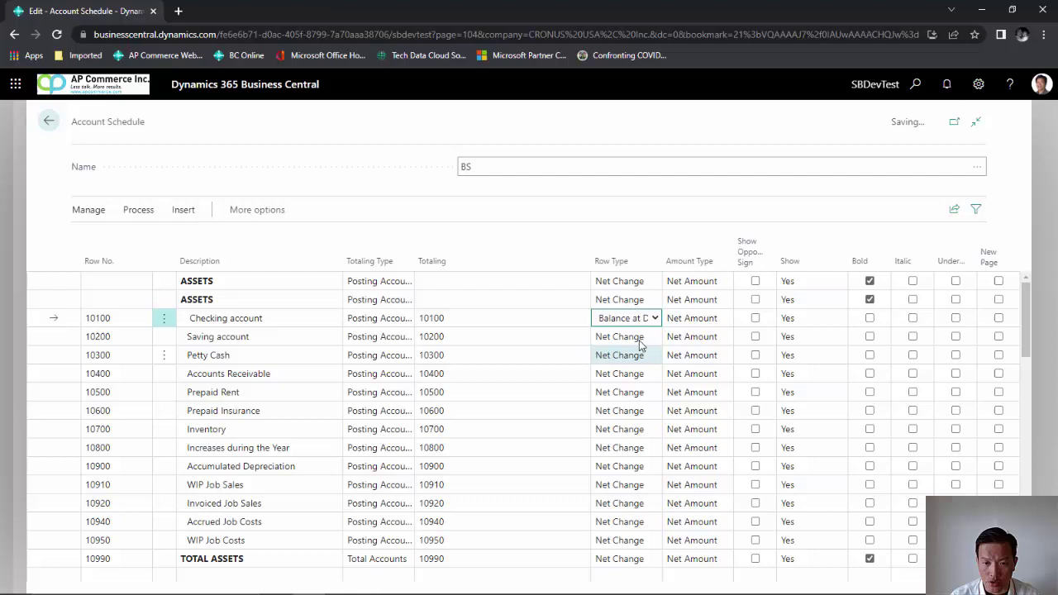
click(639, 340)
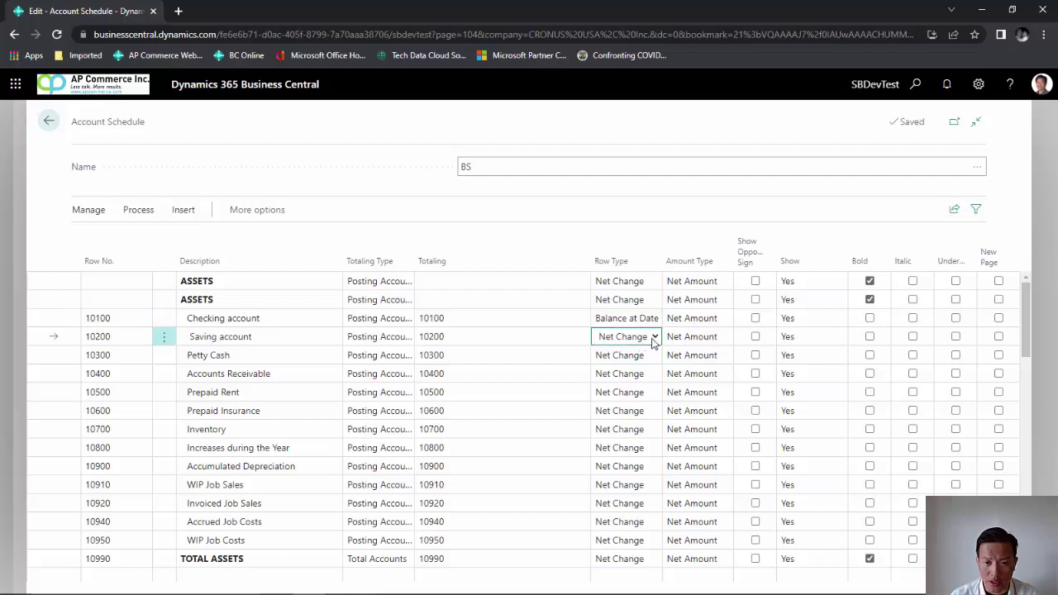
click(645, 340)
click(640, 363)
click(639, 364)
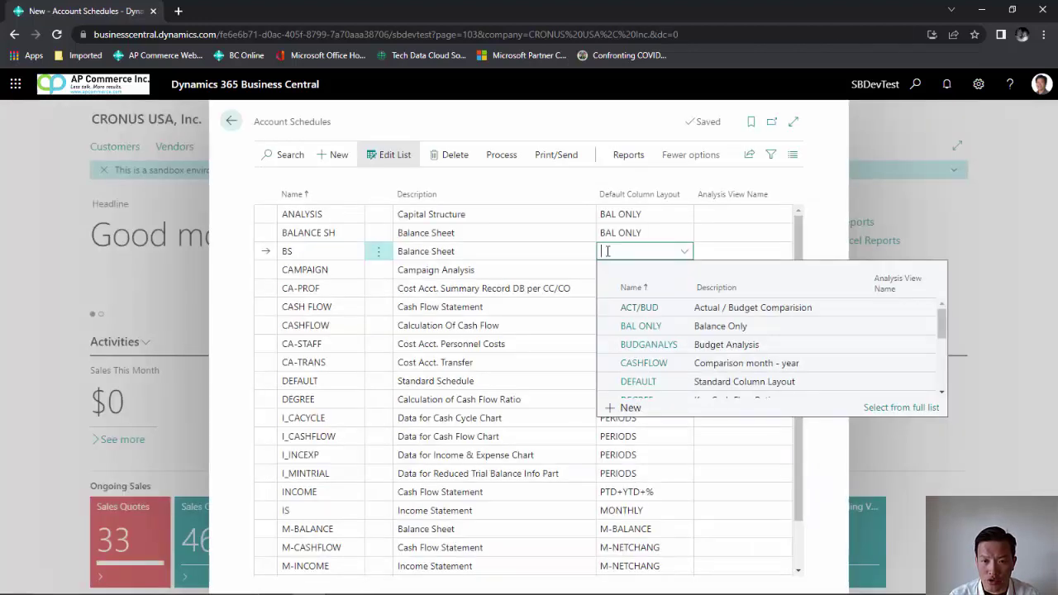
Make MONTHLY the BS default column layout and open the BS overview
text(month)
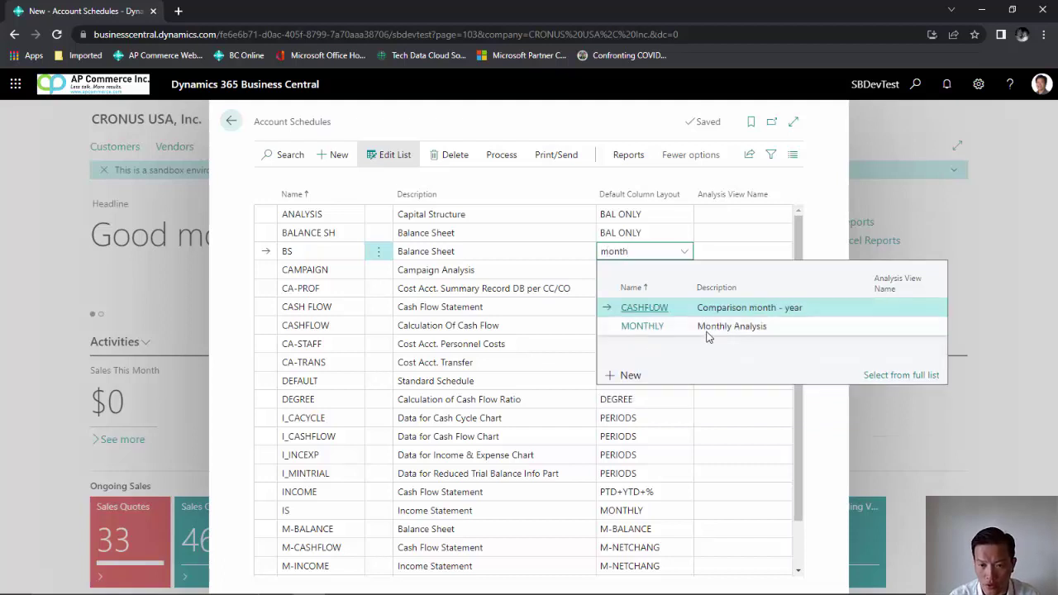
click(707, 329)
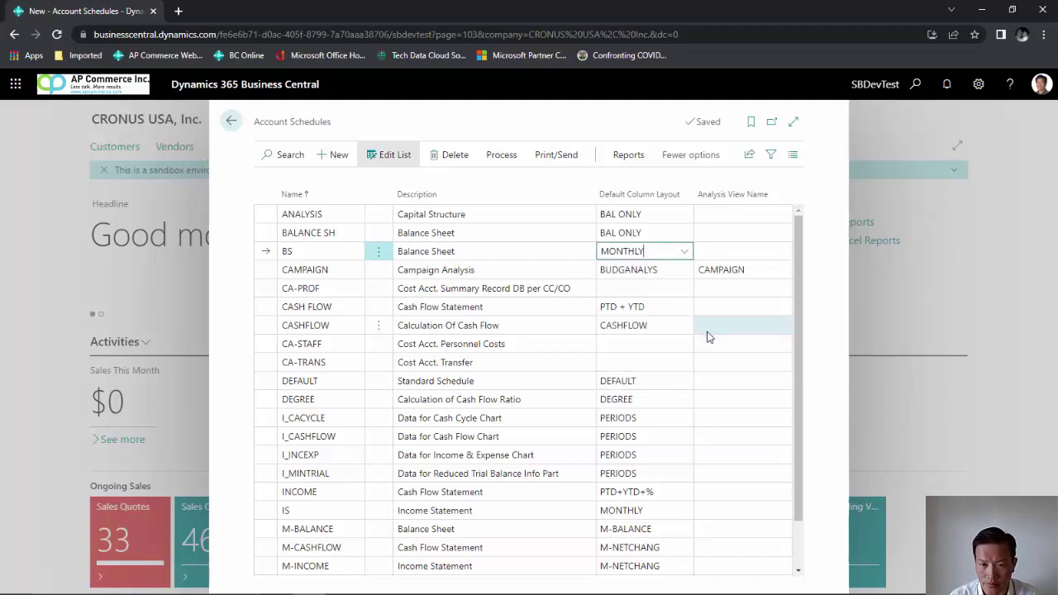
click(498, 159)
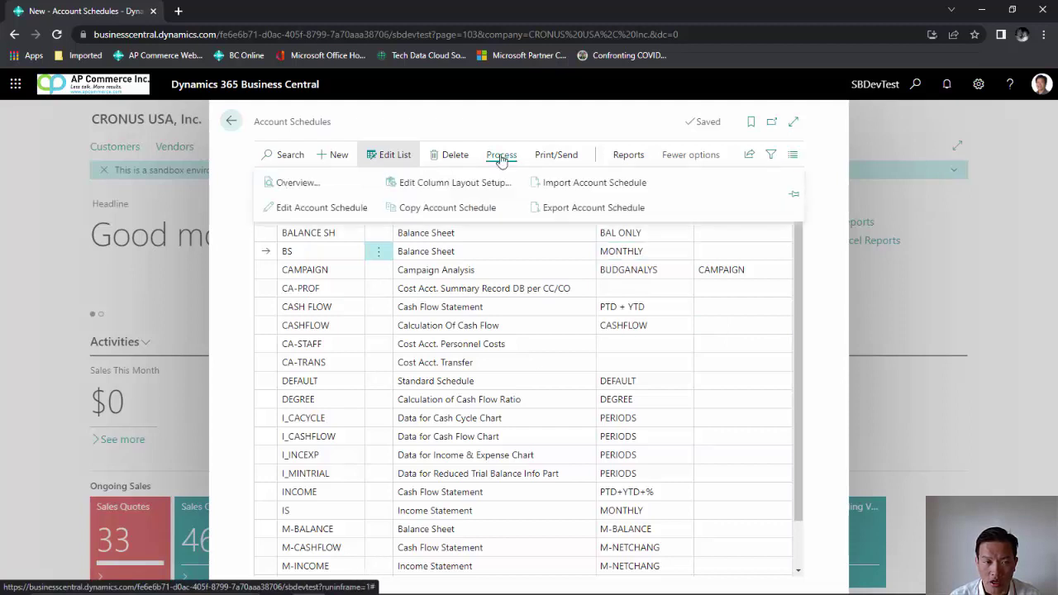
click(296, 182)
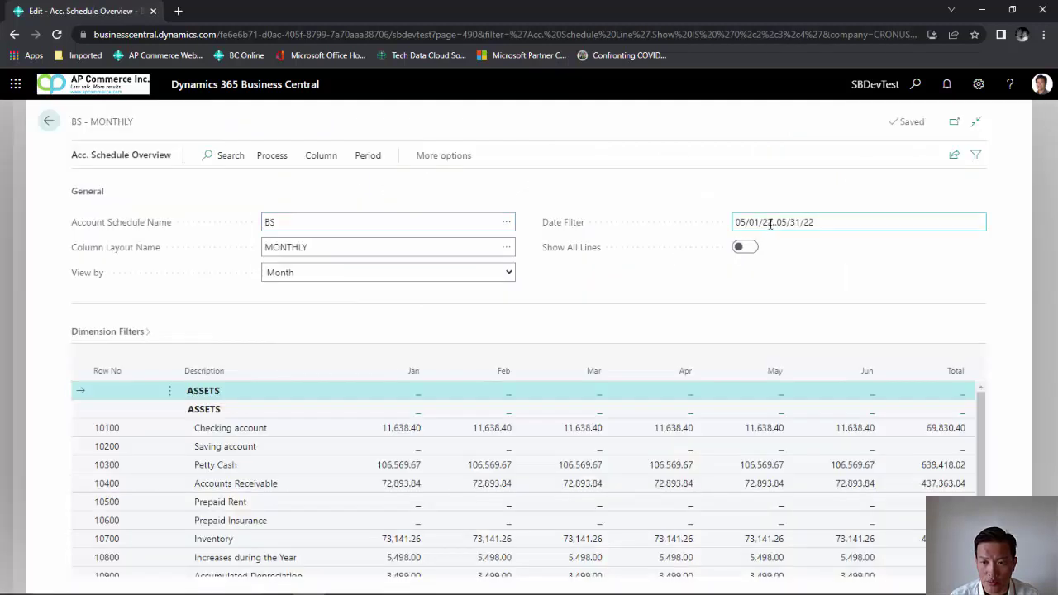
Drill Petty Cash's Jan 75,309.72 and Feb 59,590.59 amounts down to ledger entries
click(765, 222)
click(411, 468)
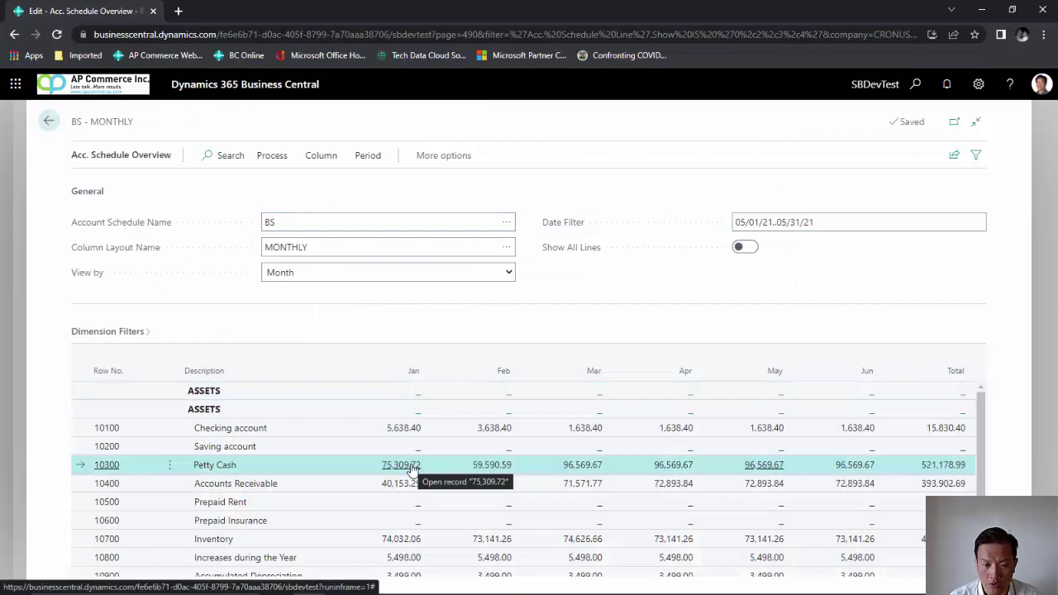
click(411, 468)
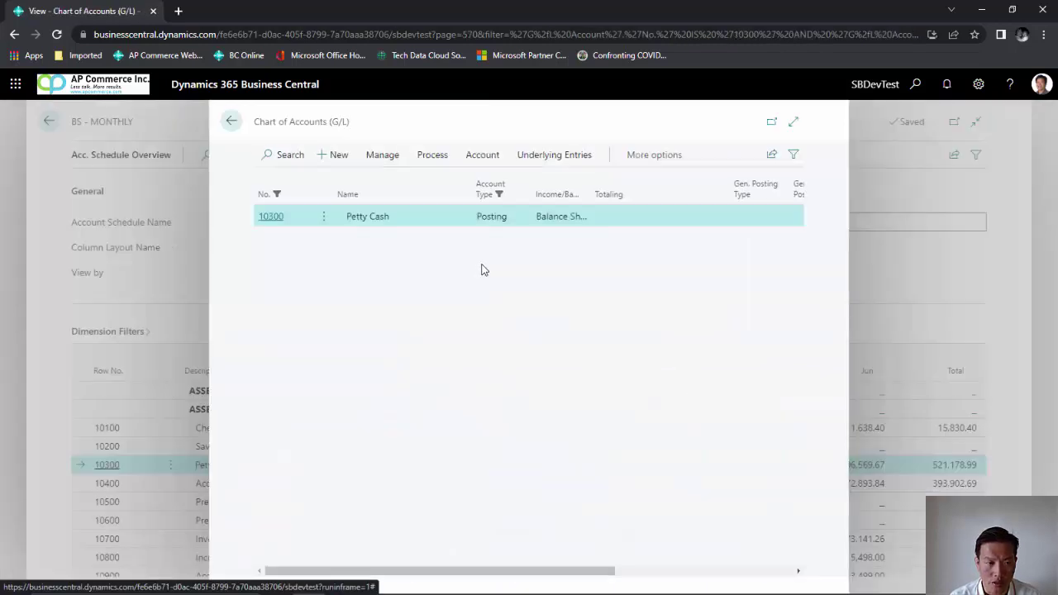
drag(612, 571, 707, 550)
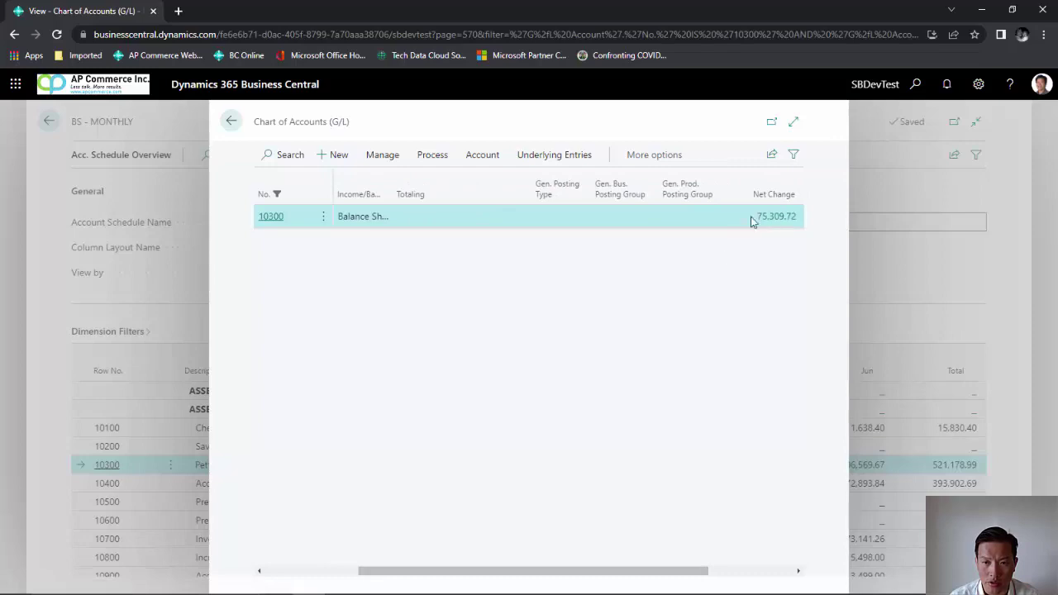
click(753, 218)
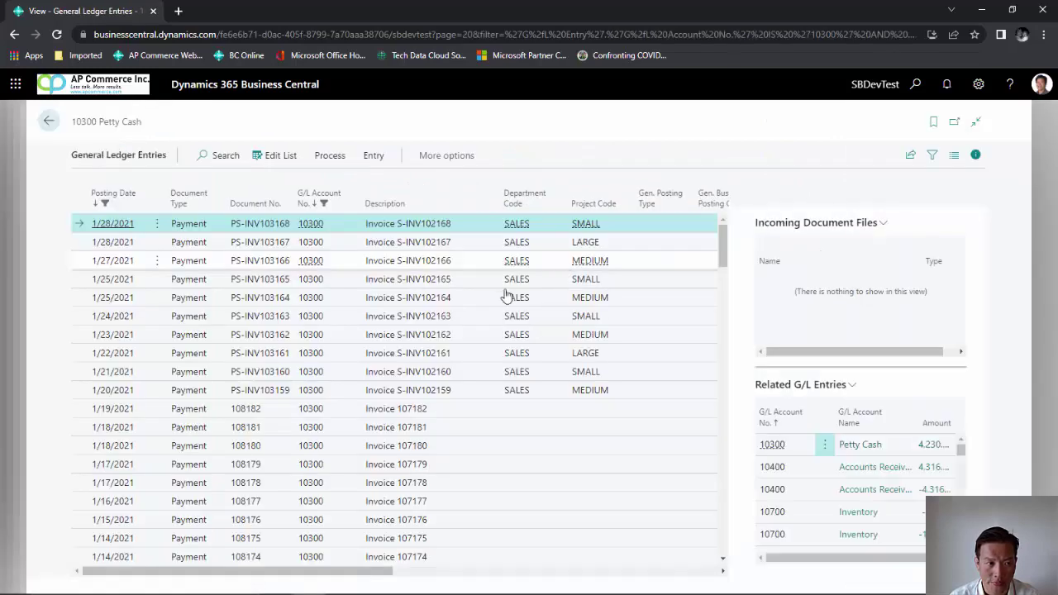
scroll(229, 310, down, 5)
key(Escape)
key(Escape)
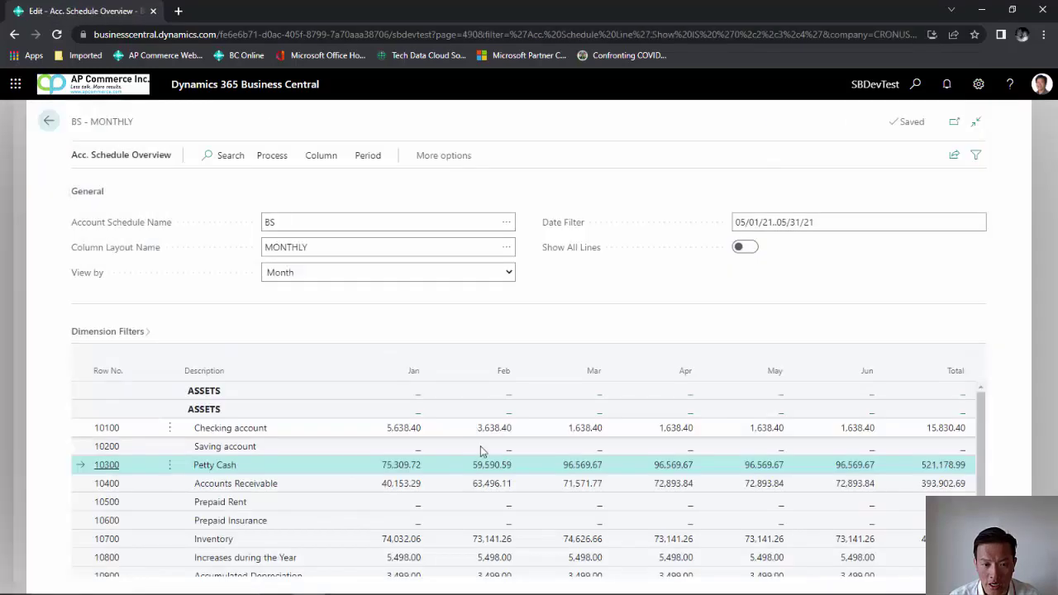
click(497, 467)
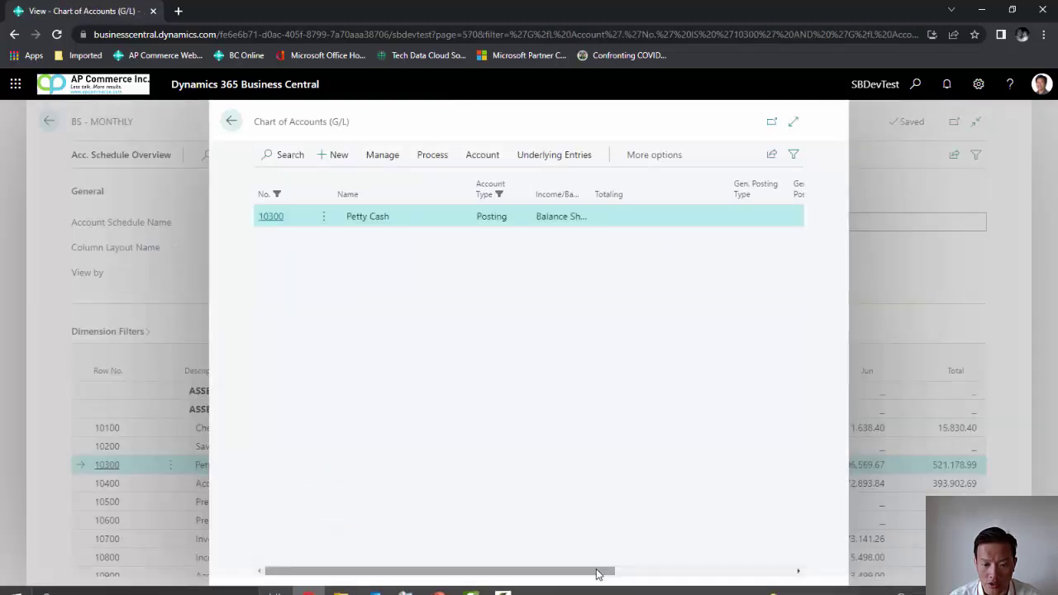
drag(602, 570, 740, 571)
click(728, 220)
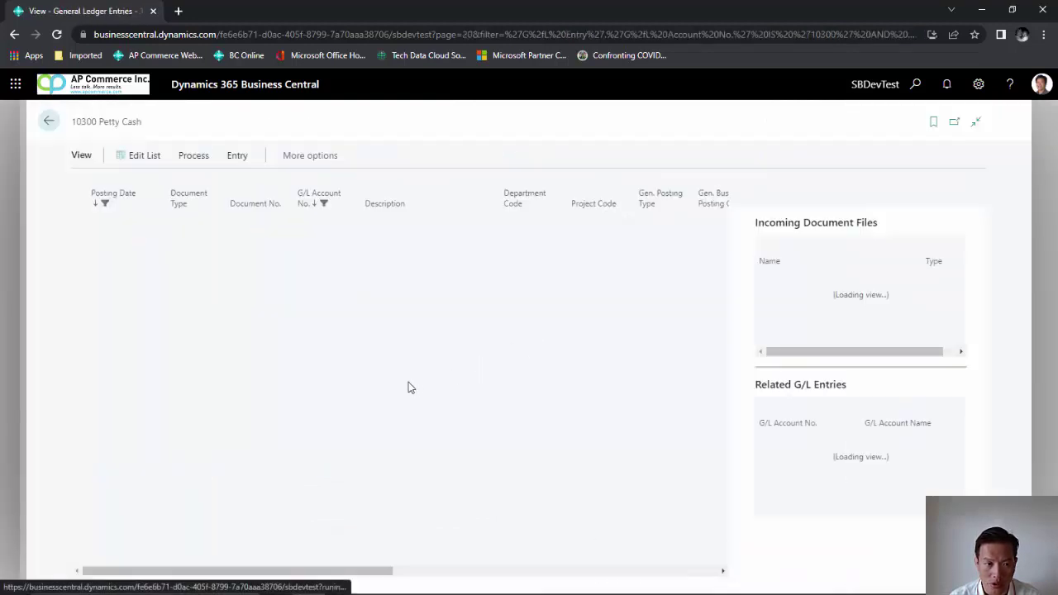